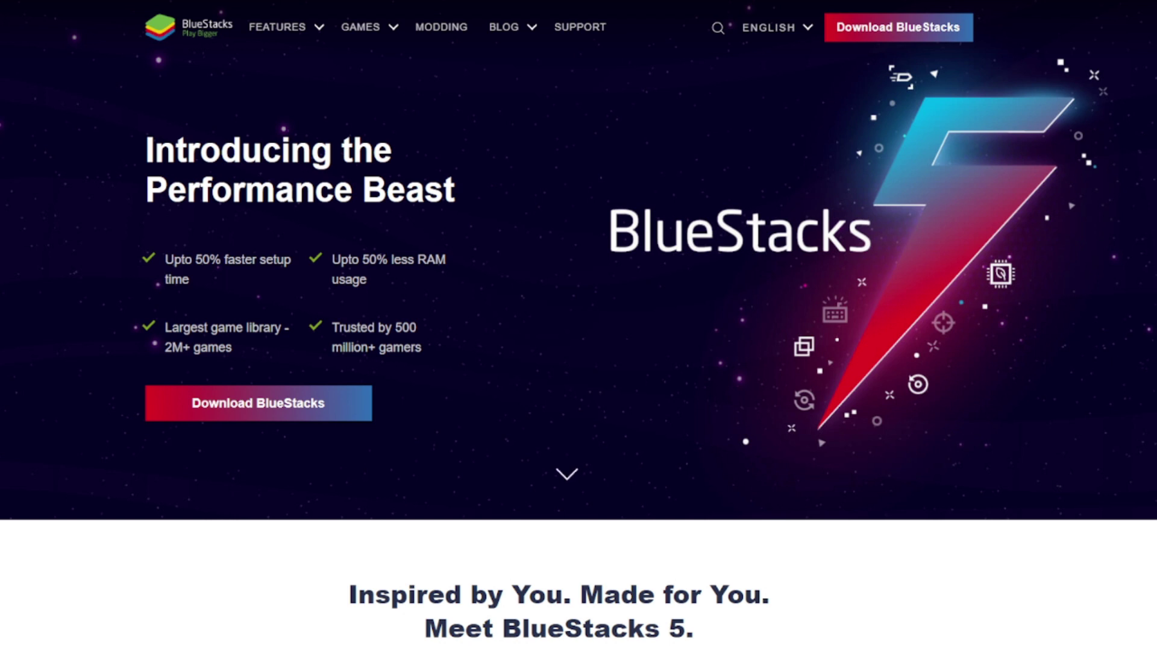
pyautogui.moveTo(404, 347); pyautogui.dragTo(424, 373)
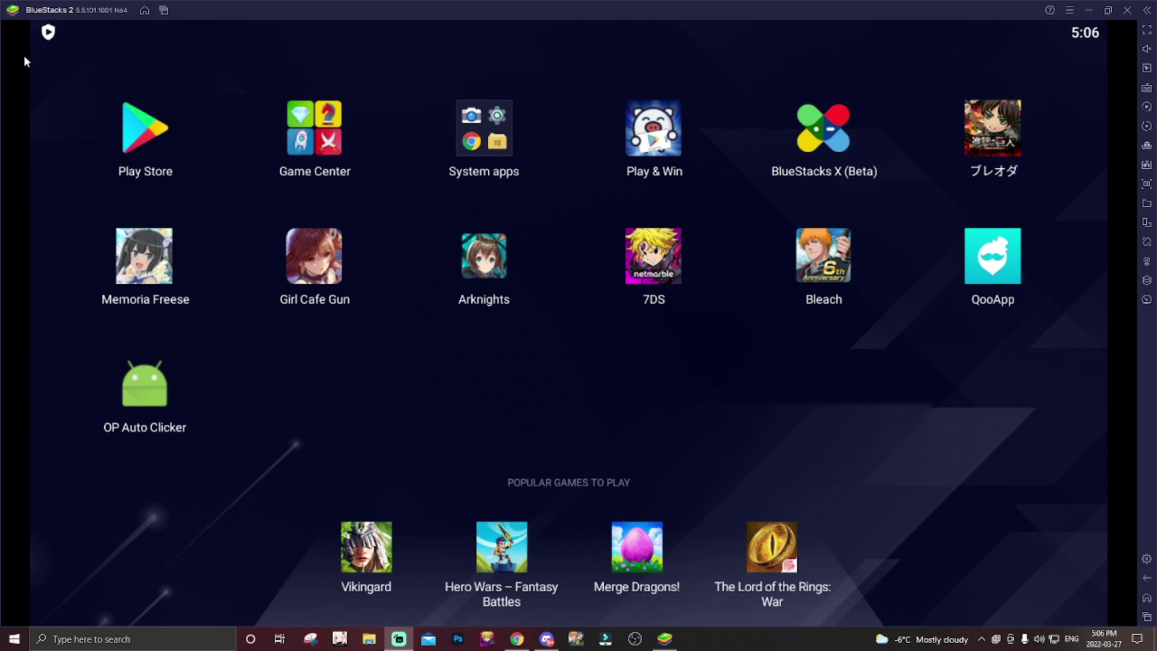
pyautogui.click(110, 14)
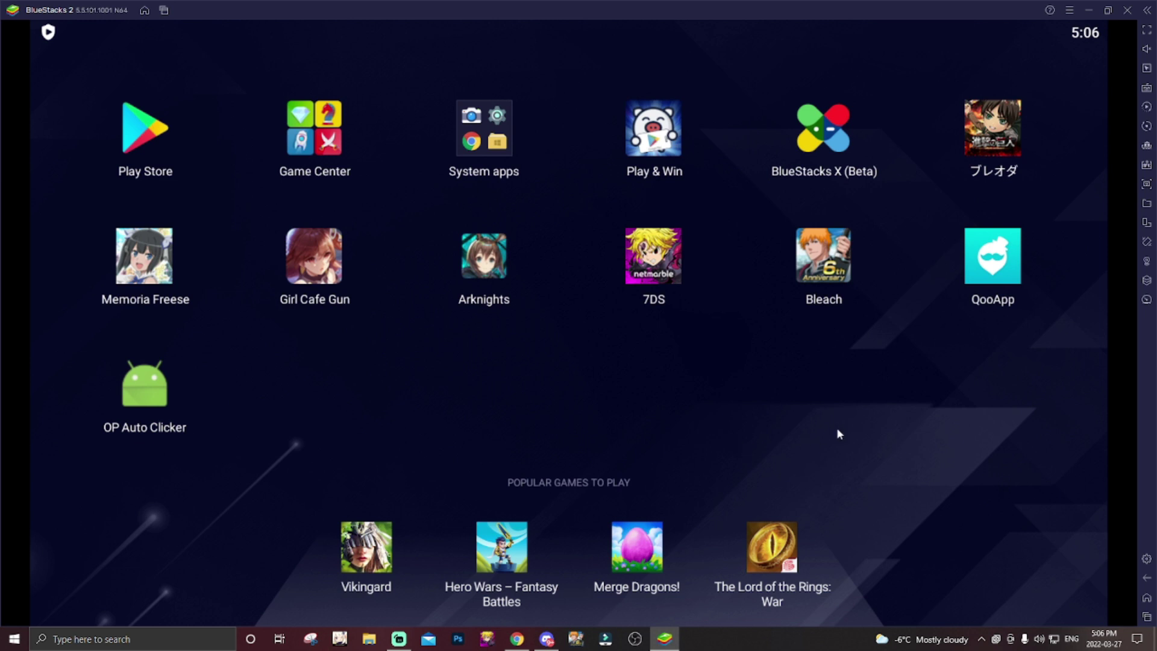
# Check the Android versions offered for a fresh instance in the multi-instance manager, and leave without creating one
pyautogui.click(1147, 287)
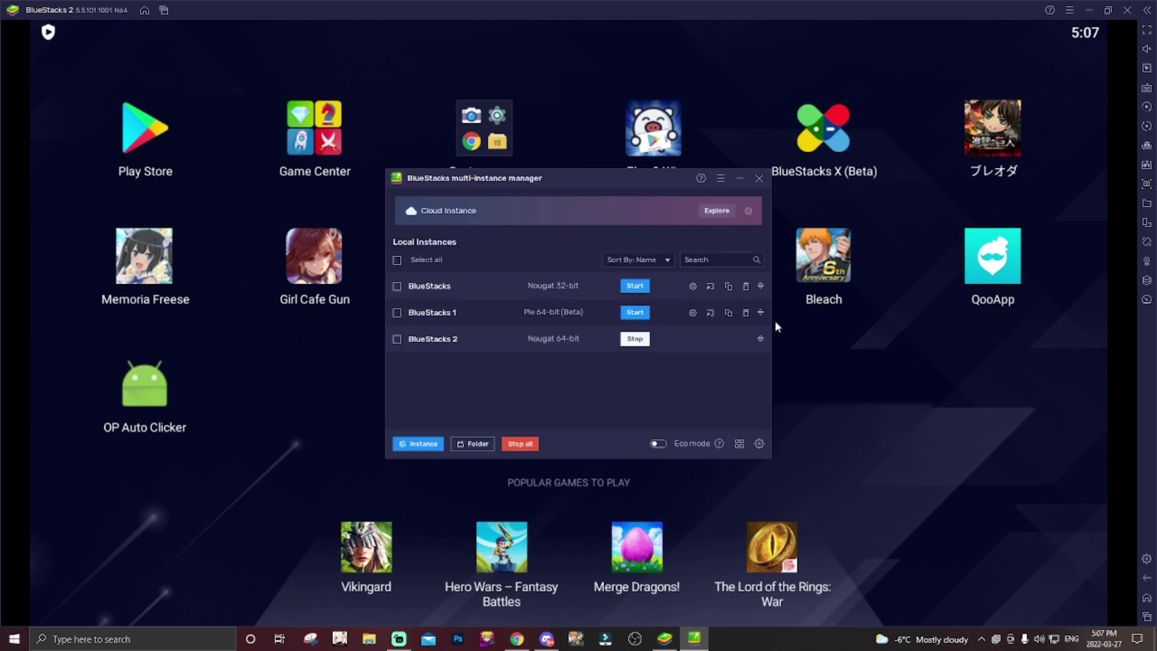
pyautogui.click(433, 445)
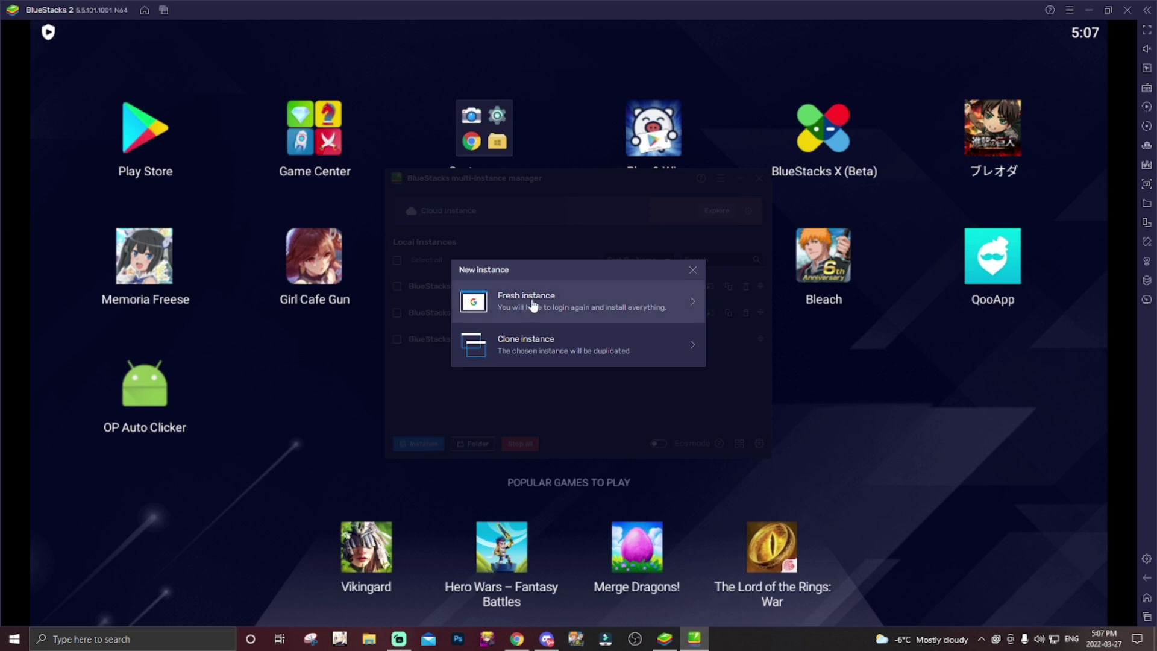
pyautogui.click(574, 296)
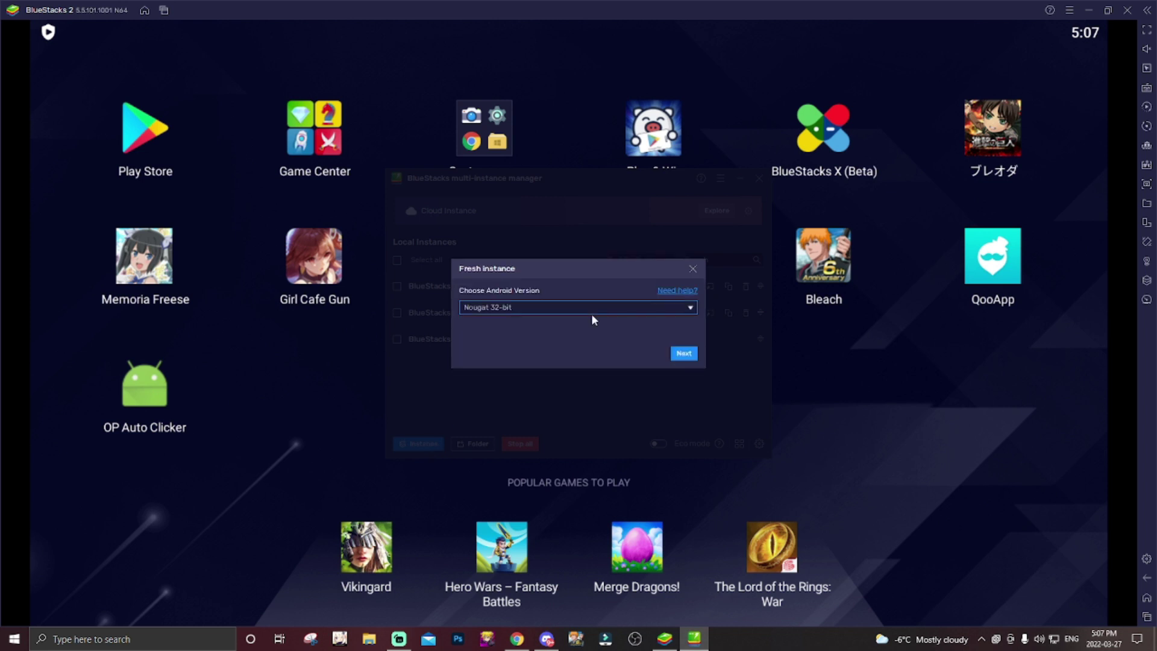
pyautogui.click(591, 311)
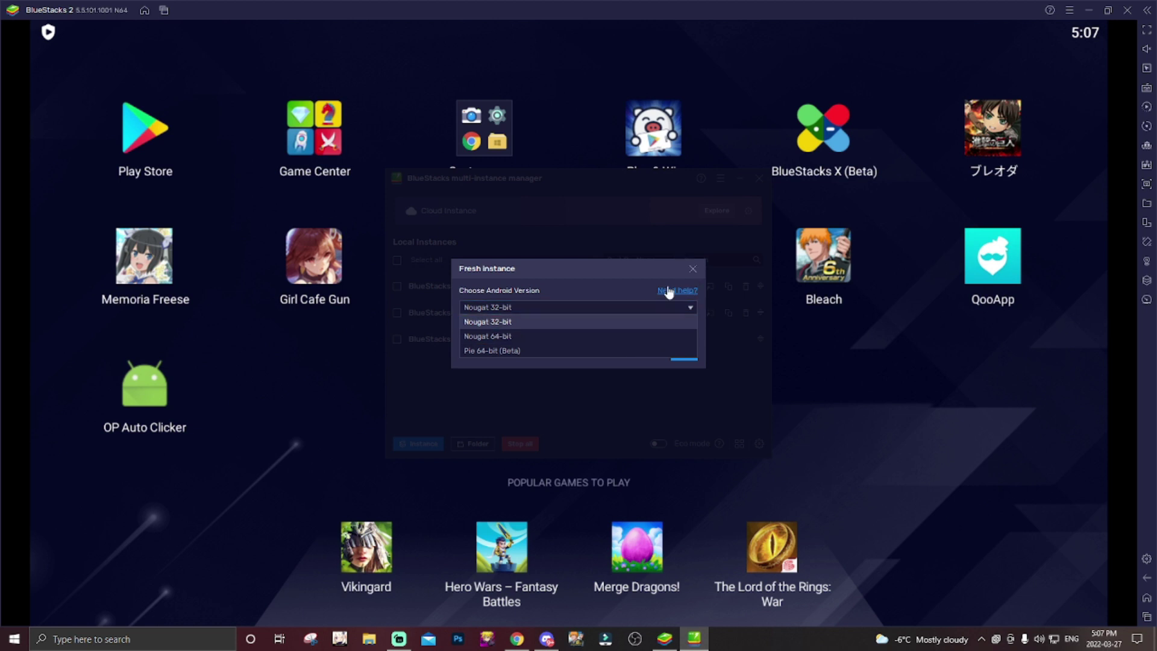
pyautogui.click(693, 270)
pyautogui.click(760, 179)
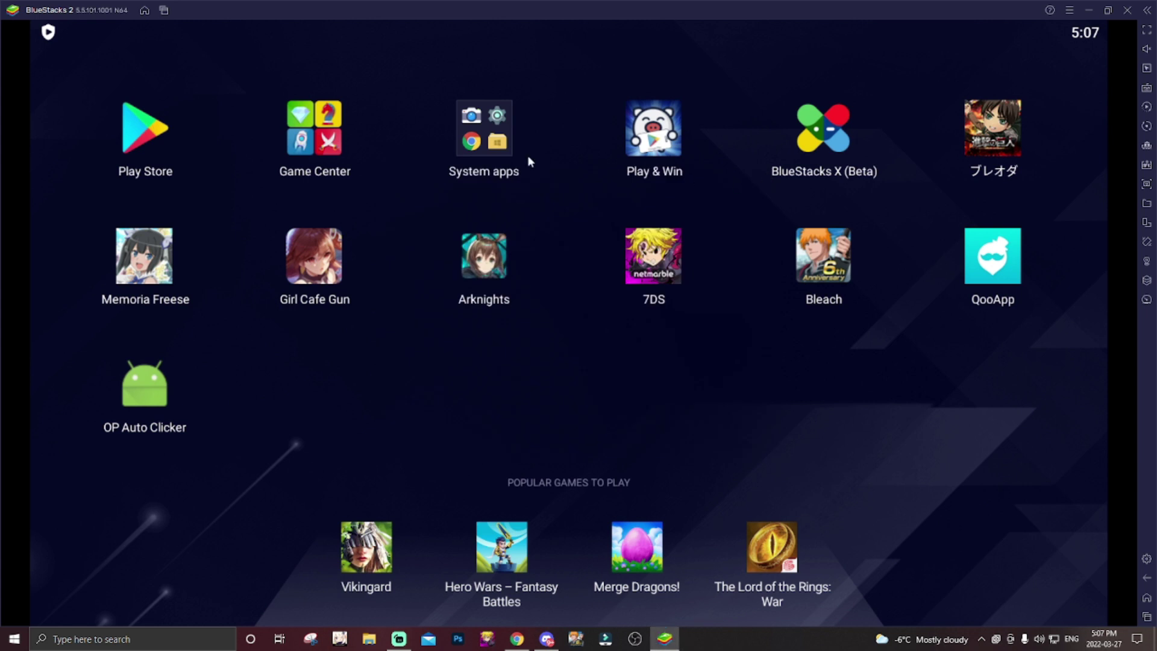
# Search the Play Store for "bleach" and open the page of Bleach: Brave Souls Anime Game
pyautogui.click(142, 119)
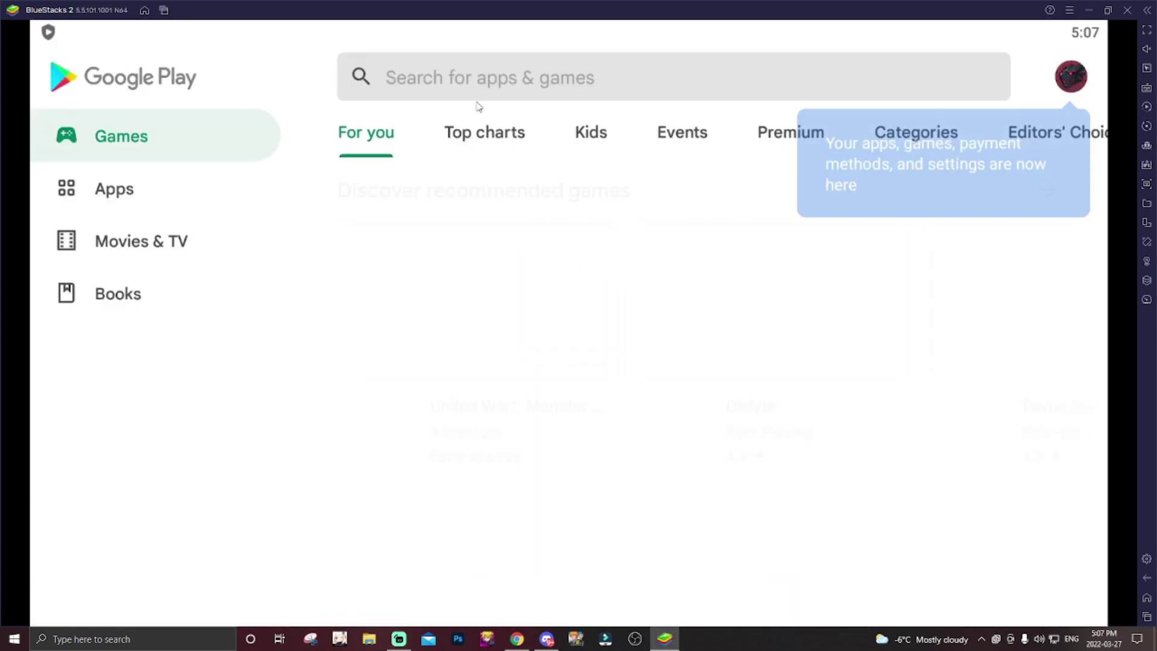
pyautogui.click(491, 79)
pyautogui.write('blke')
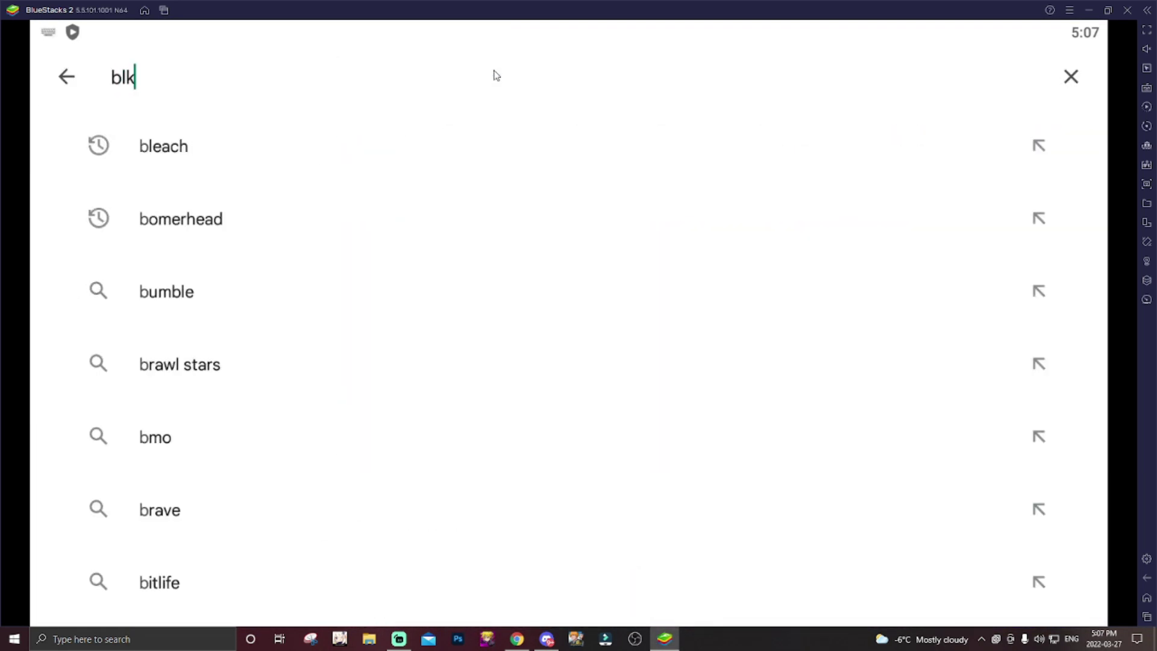
pyautogui.press('BackSpace')
pyautogui.press('BackSpace')
pyautogui.write('eac')
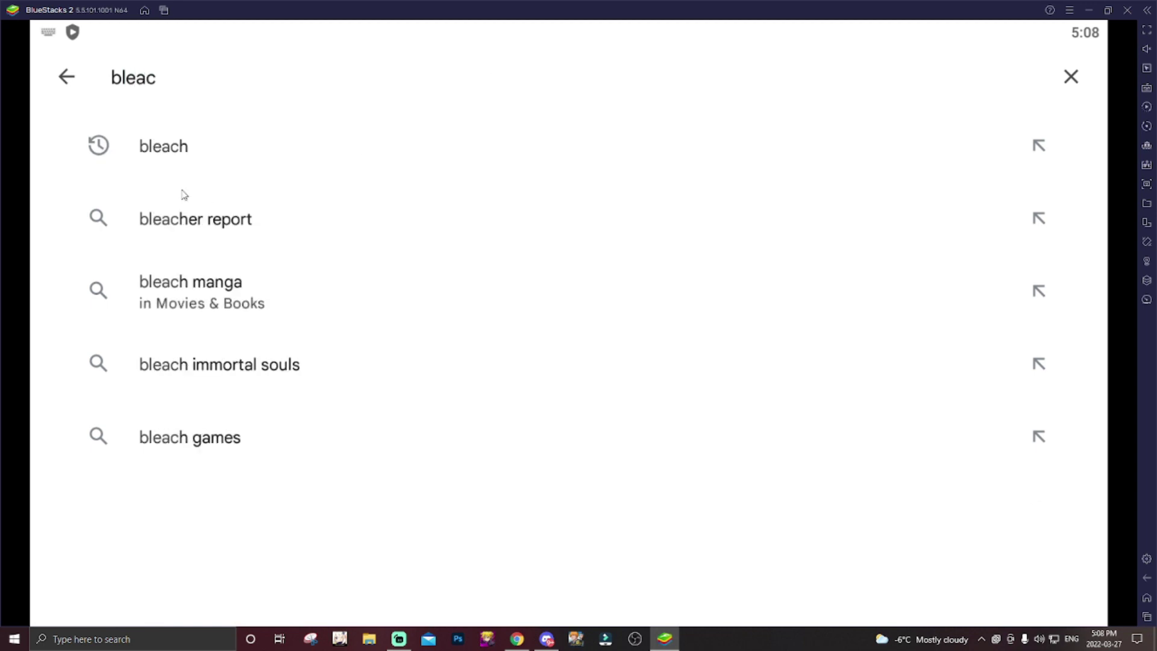
pyautogui.click(182, 188)
pyautogui.click(303, 82)
pyautogui.press('BackSpace')
pyautogui.press('BackSpace')
pyautogui.press('BackSpace')
pyautogui.press('BackSpace')
pyautogui.press('BackSpace')
pyautogui.press('BackSpace')
pyautogui.press('BackSpace')
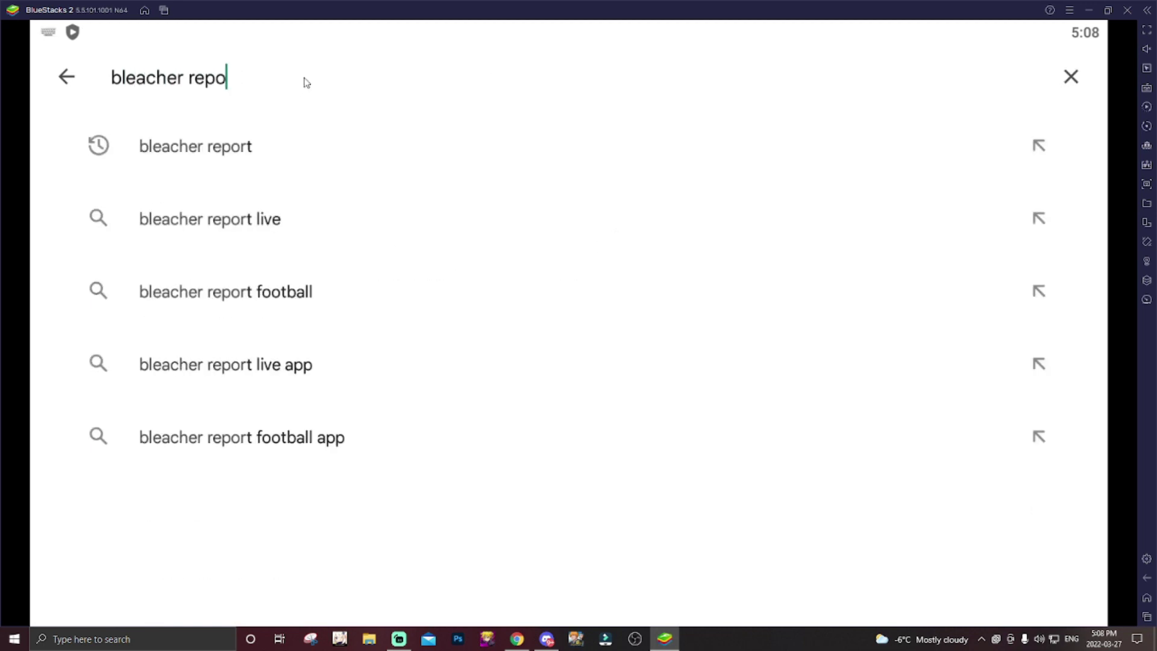
pyautogui.press('BackSpace')
pyautogui.press('BackSpace')
pyautogui.press('Return')
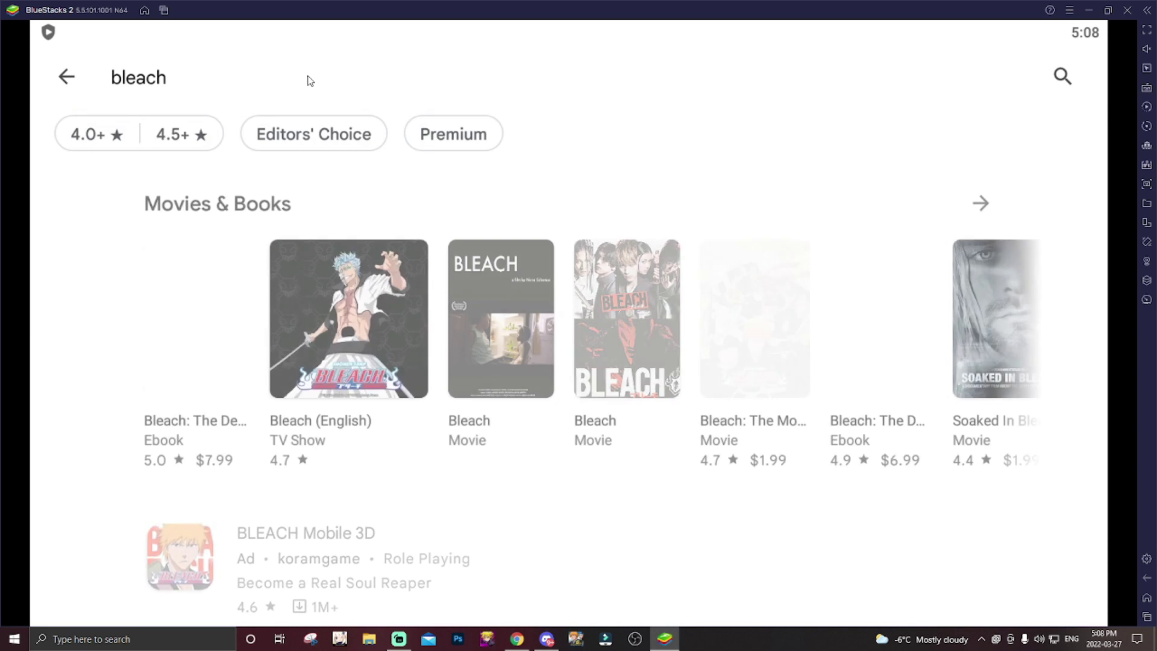
pyautogui.scroll(-6, 190, 206)
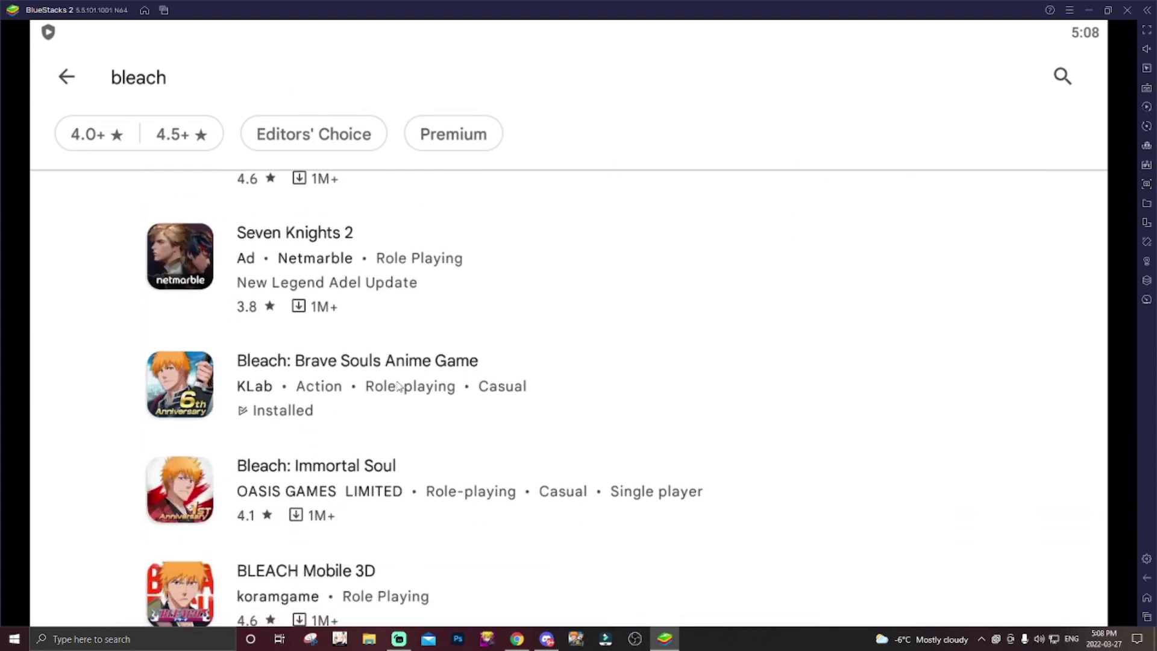
pyautogui.click(422, 361)
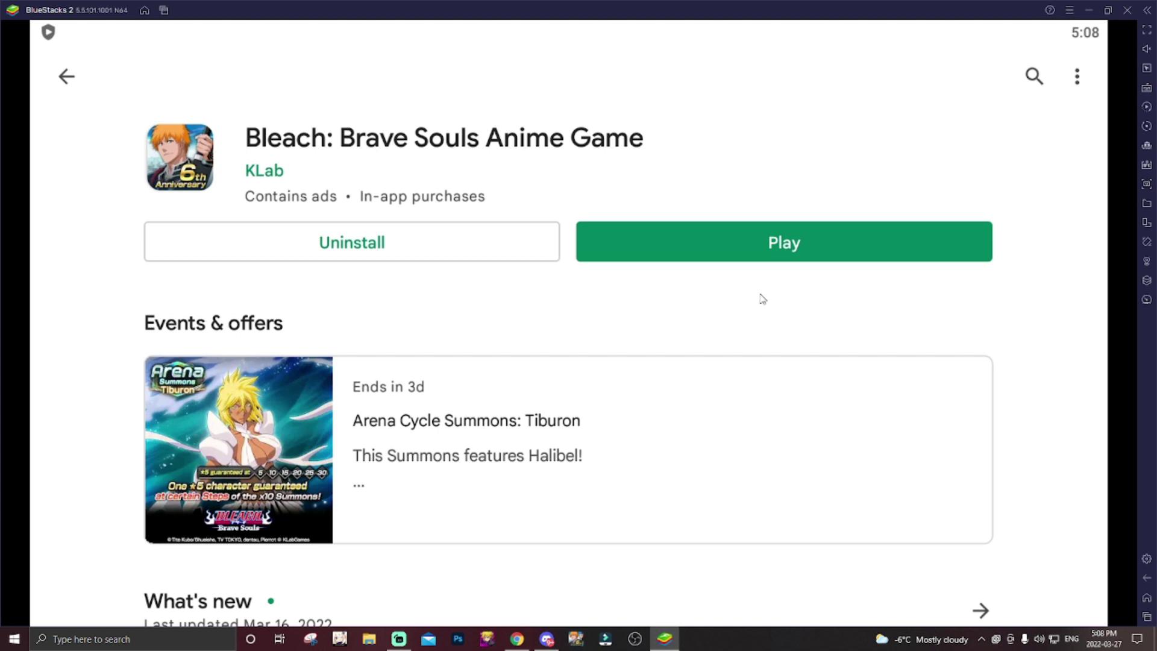
# Return to the home screen, launch the installed Bleach game, and back out of it
pyautogui.click(1146, 601)
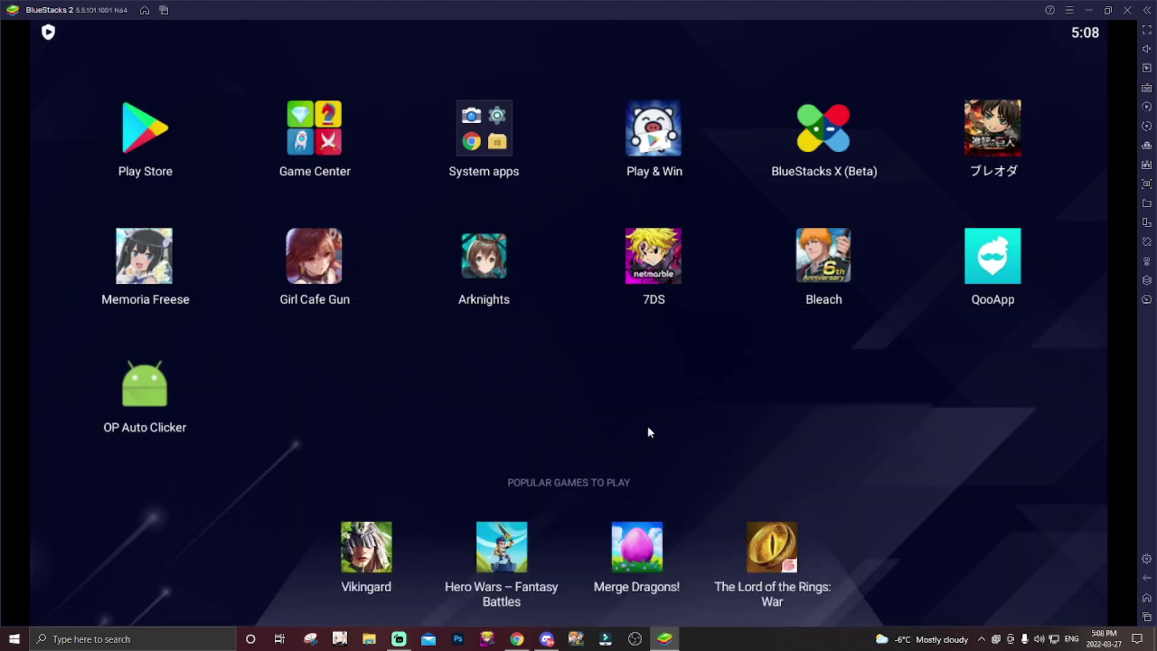
pyautogui.click(808, 277)
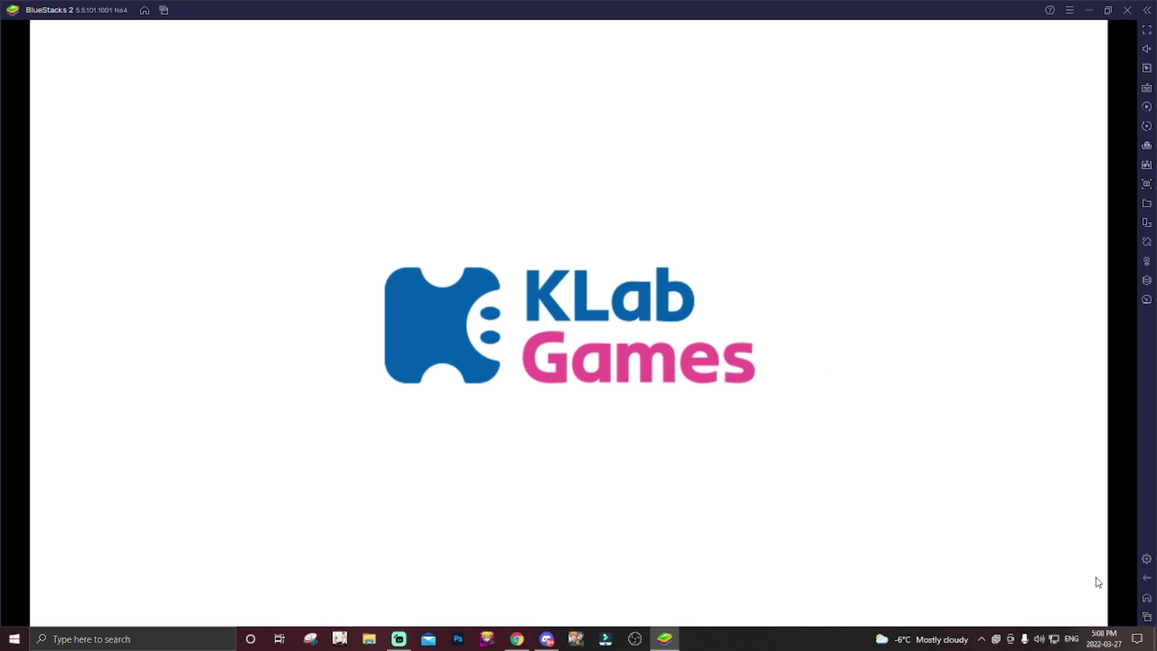
pyautogui.click(1141, 583)
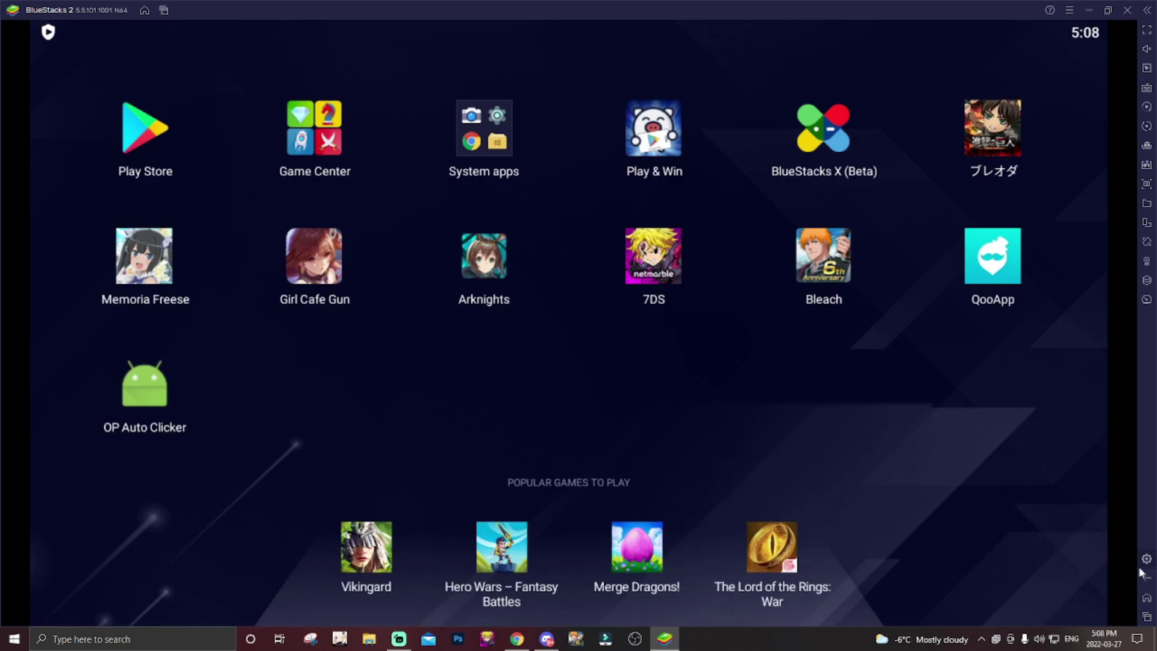
# Review the emulator's Performance and Graphics settings, and close them without making changes
pyautogui.click(1145, 560)
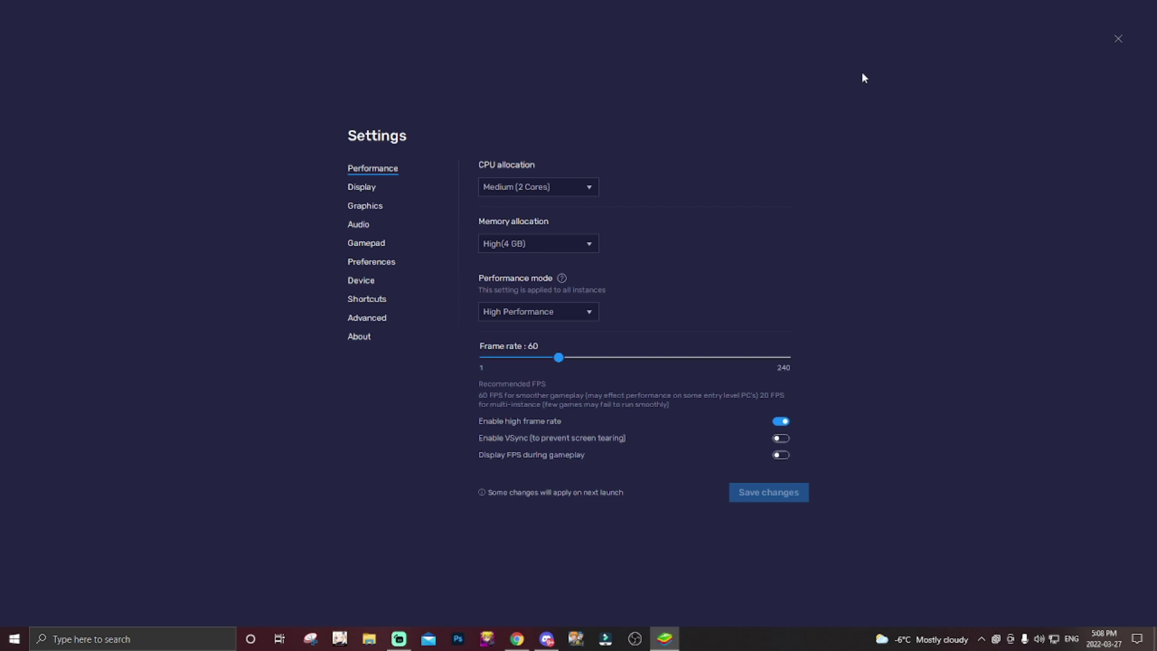
pyautogui.click(386, 209)
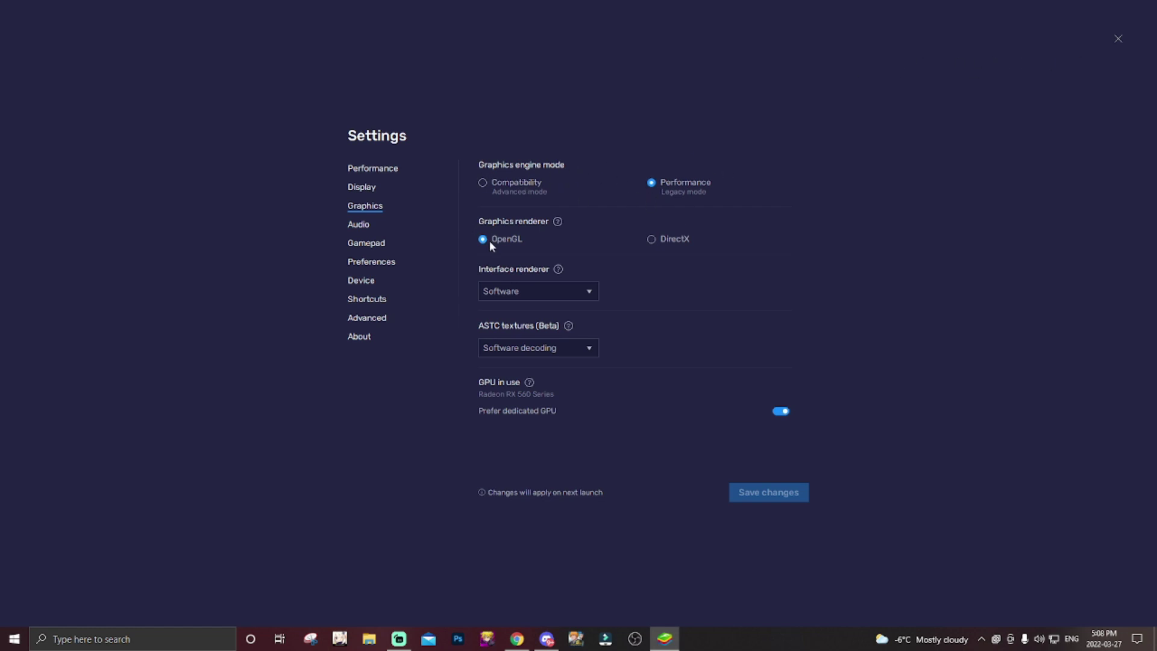
pyautogui.click(1118, 41)
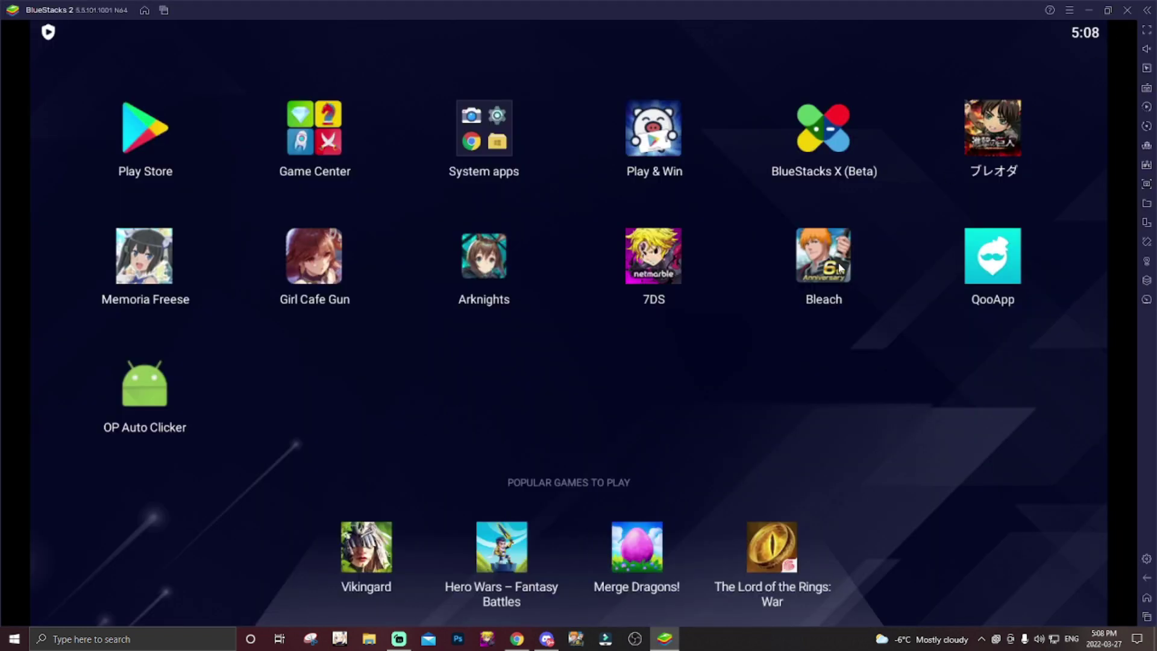
# Launch the Bleach game again and leave it for the home screen
pyautogui.click(838, 263)
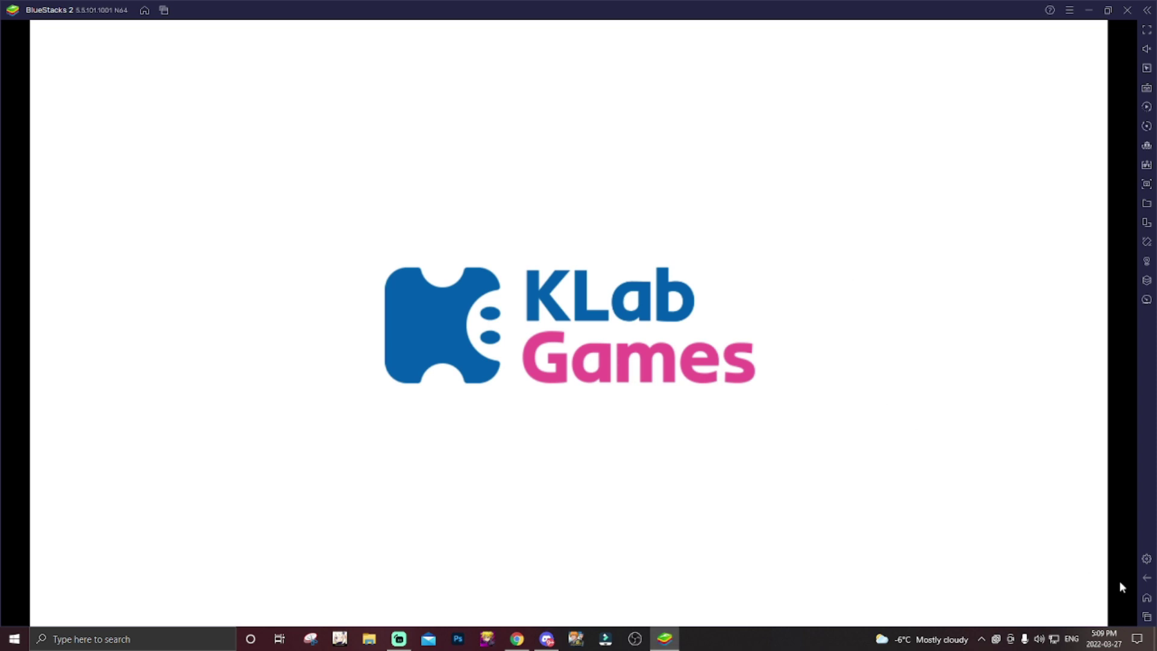
pyautogui.click(1145, 599)
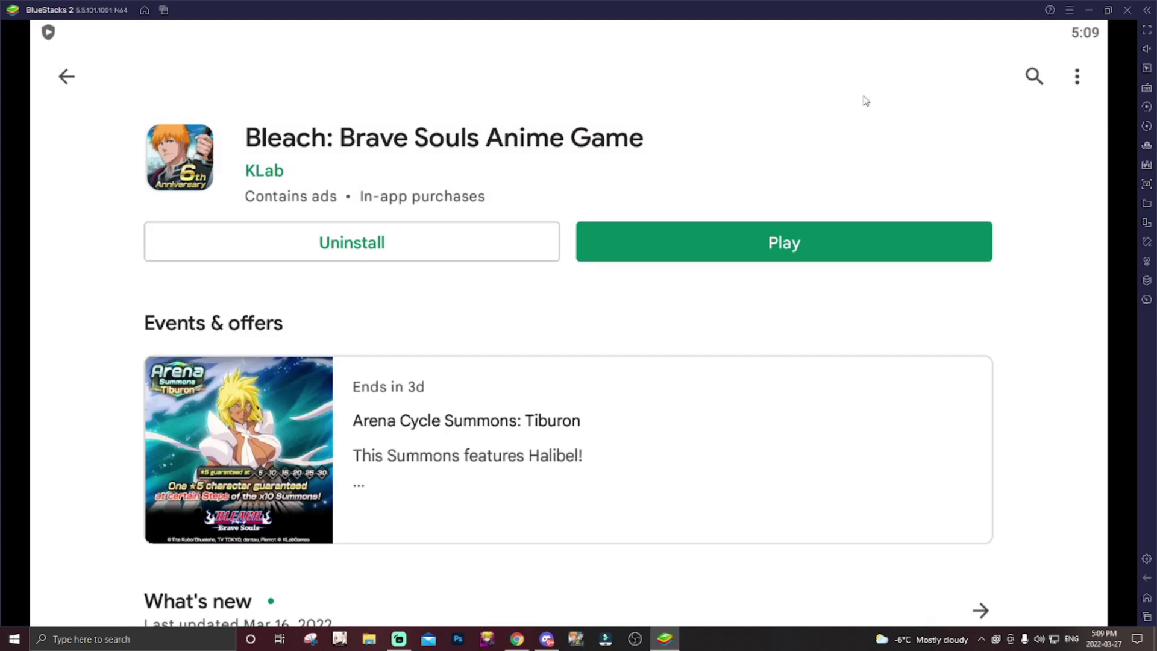
# Search the Play Store for "auto clicker"
pyautogui.click(1032, 77)
pyautogui.write('auto')
pyautogui.click(150, 129)
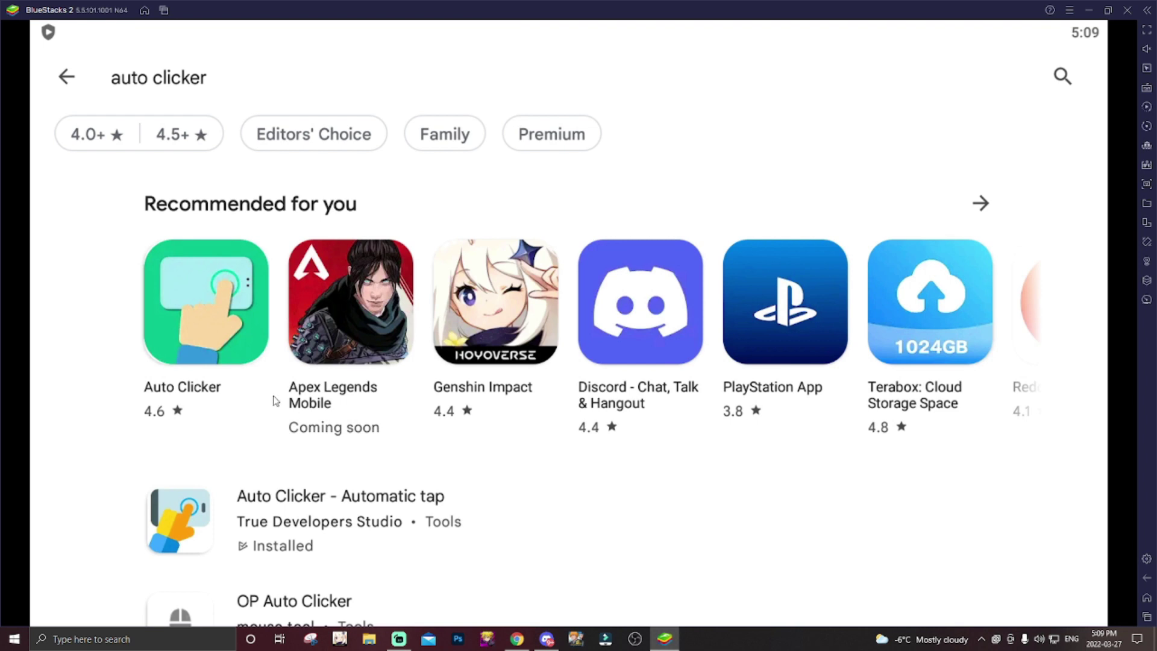
# Look at the store pages of Auto Clicker by NVQ Std and Auto Clicker - Automatic tap by True Developers Studio
pyautogui.click(233, 319)
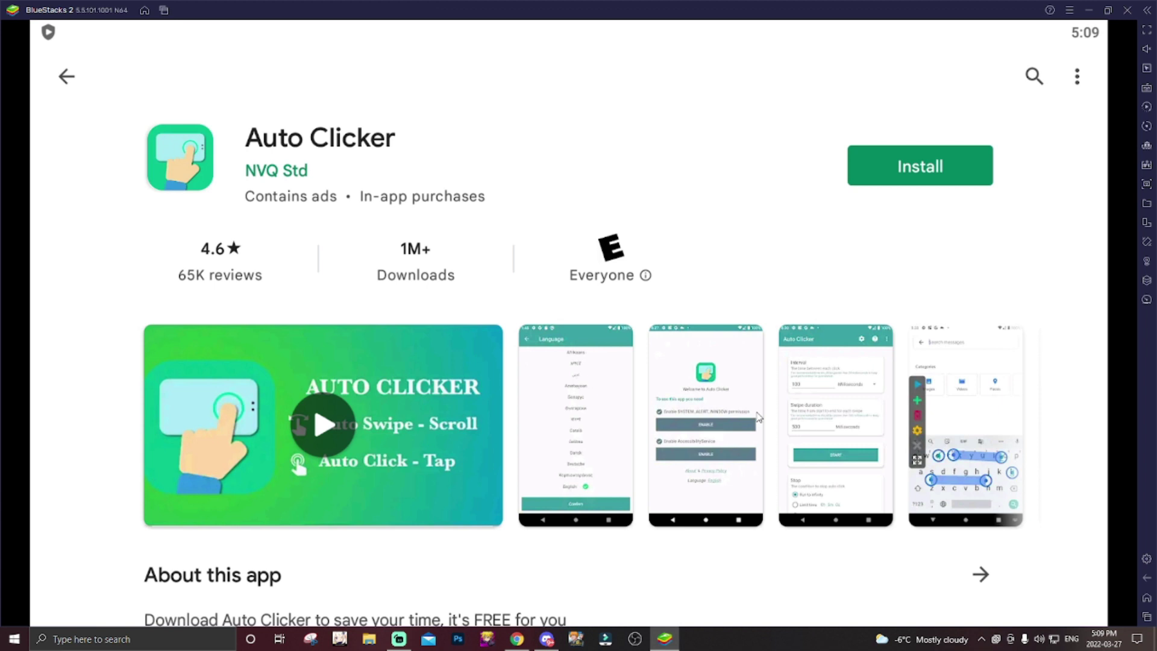
pyautogui.hscroll(5, 692, 436)
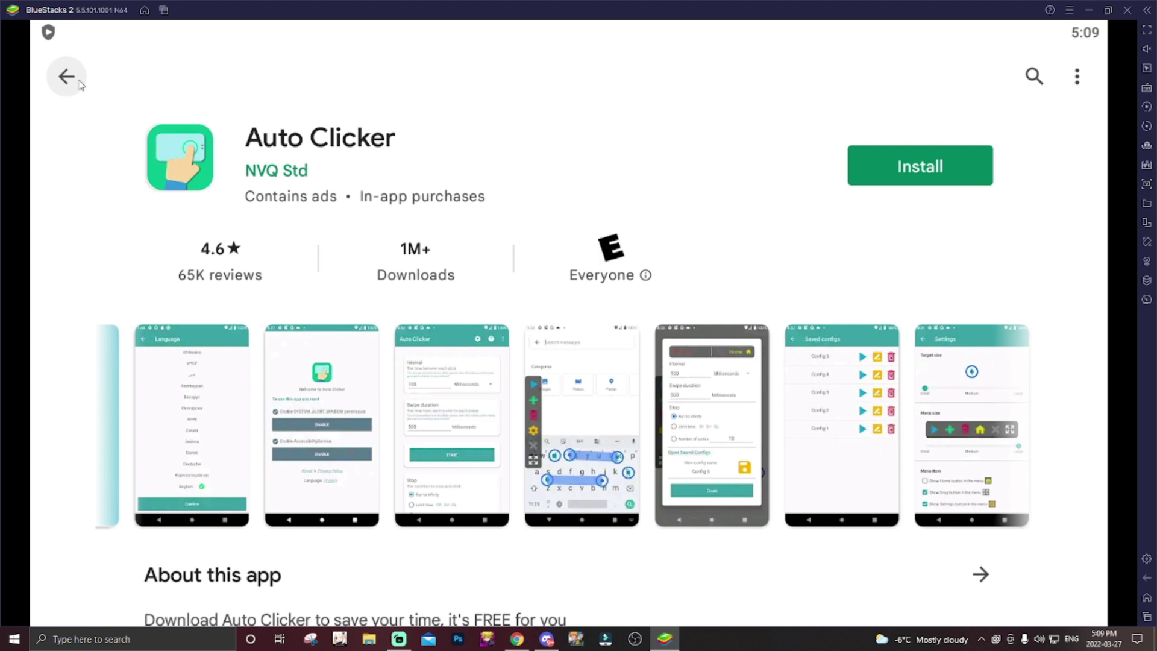
pyautogui.click(87, 89)
pyautogui.scroll(-2, 334, 452)
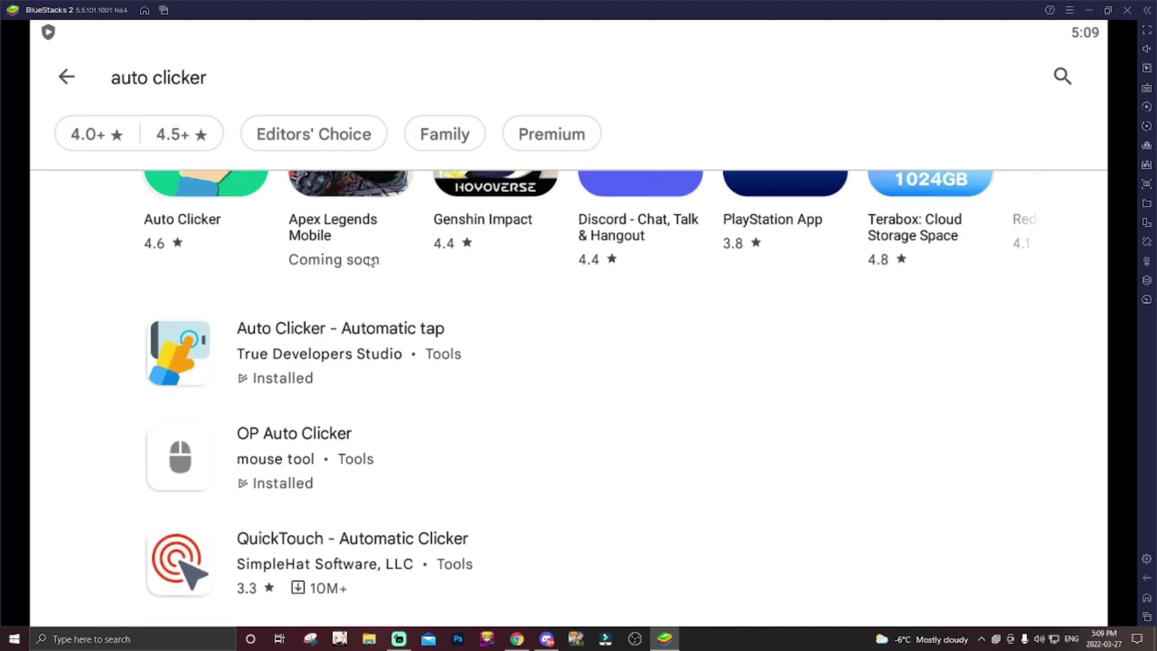
pyautogui.click(341, 381)
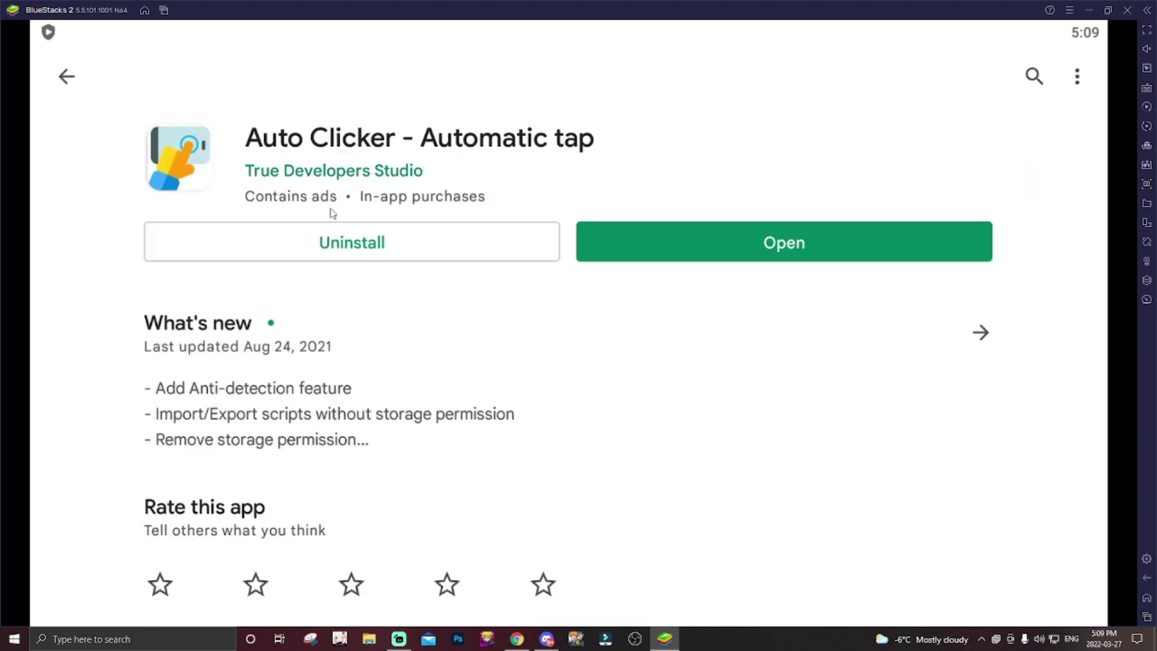
pyautogui.click(60, 89)
# Look through the OP Auto Clicker store page, including its app screenshots, and go back to the search results
pyautogui.click(374, 512)
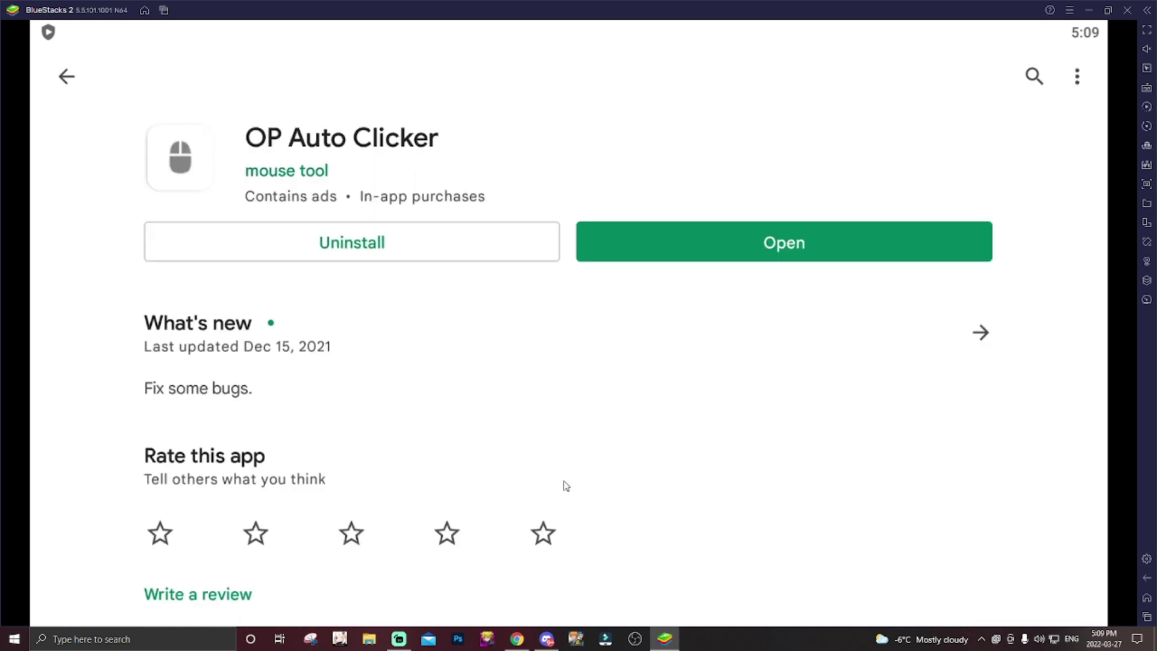
pyautogui.scroll(-3, 545, 409)
pyautogui.scroll(-5, 545, 409)
pyautogui.scroll(3, 623, 318)
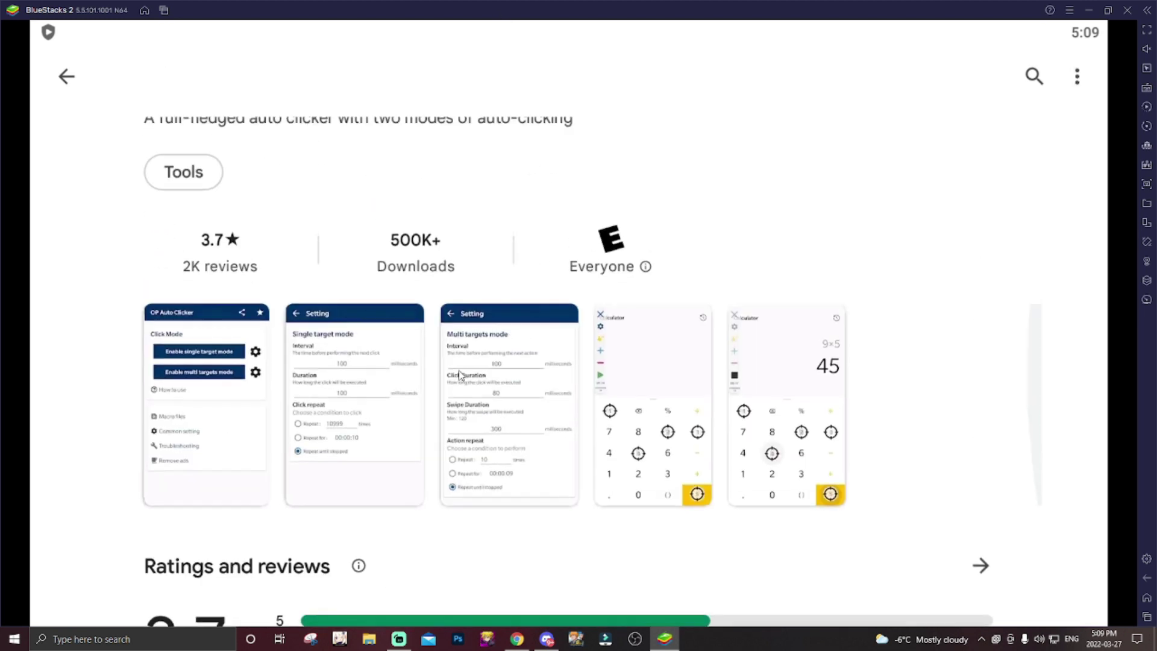
pyautogui.scroll(5, 677, 518)
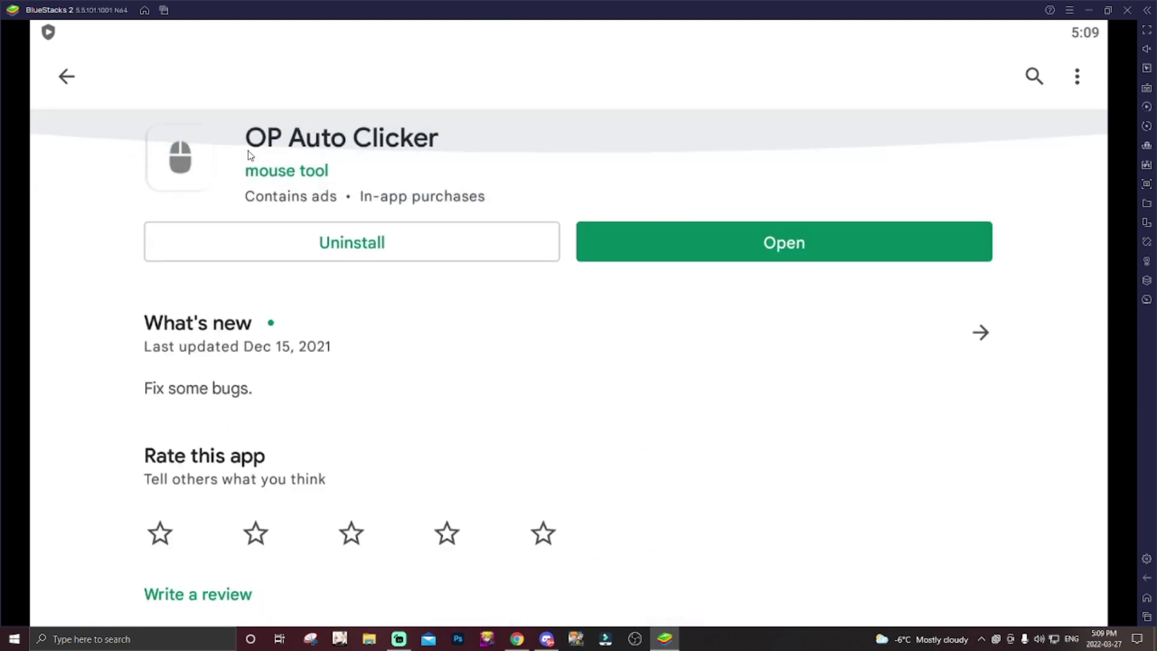
pyautogui.click(66, 76)
# Browse the auto clicker search results to compare the available apps
pyautogui.scroll(3, 212, 305)
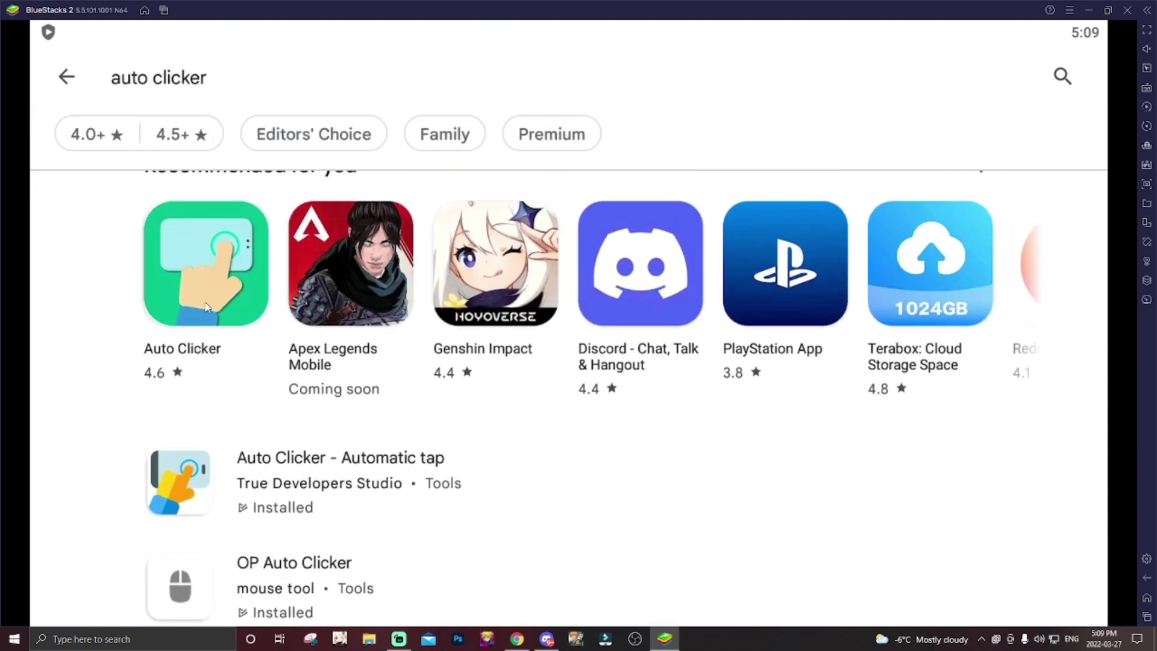
pyautogui.scroll(-10, 188, 392)
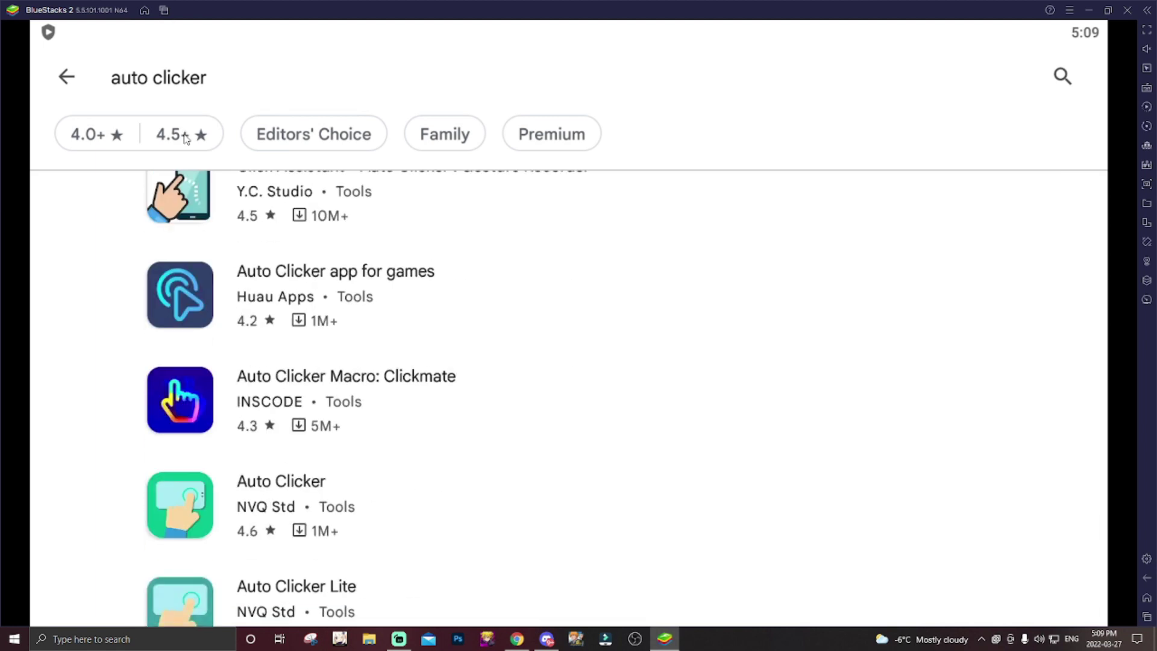
pyautogui.scroll(-1, 324, 347)
pyautogui.scroll(8, 272, 473)
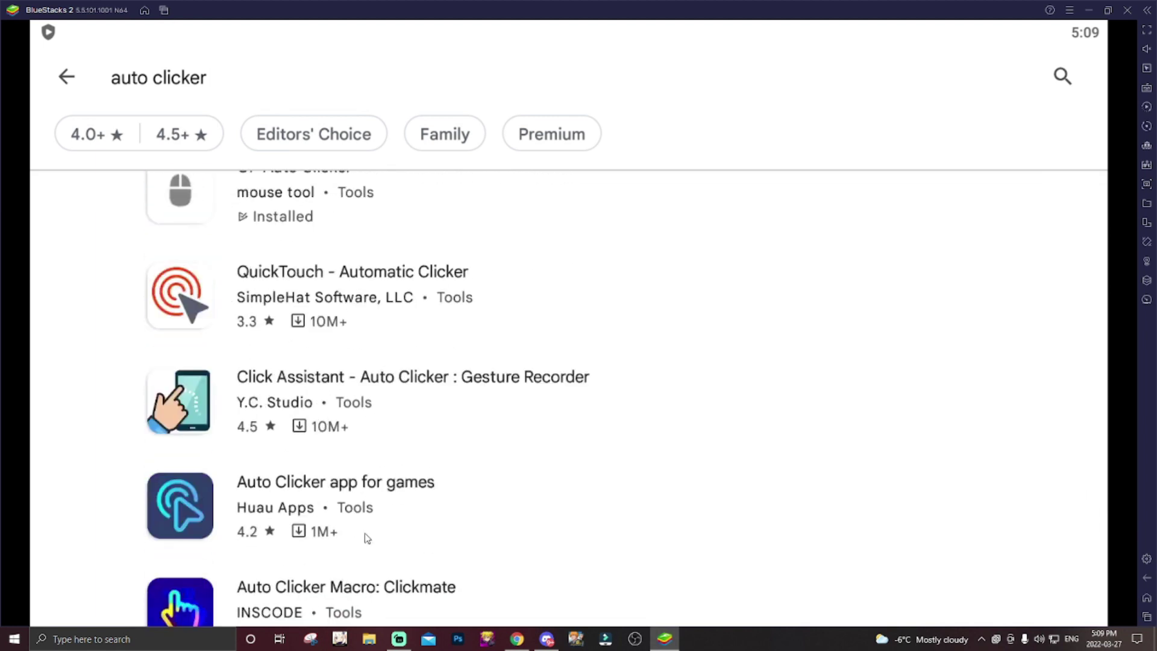
pyautogui.scroll(-2, 452, 464)
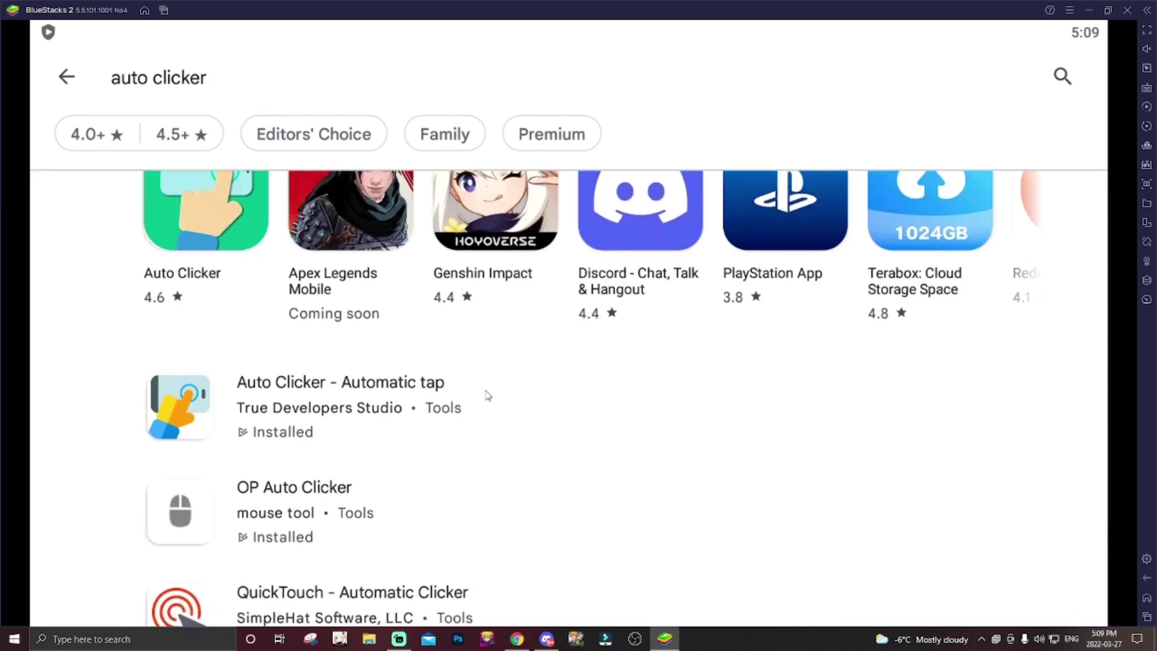
pyautogui.scroll(1, 369, 512)
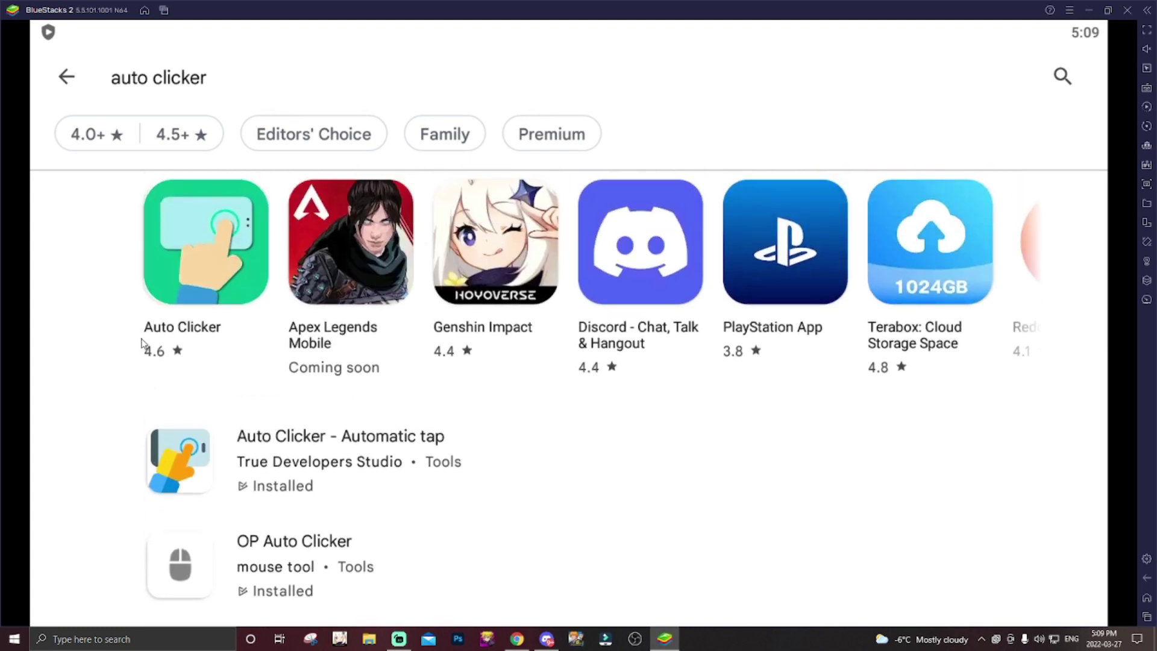
# Find OP Auto Clicker in the auto clicker search results and launch the installed app from its store page
pyautogui.scroll(-10, 331, 499)
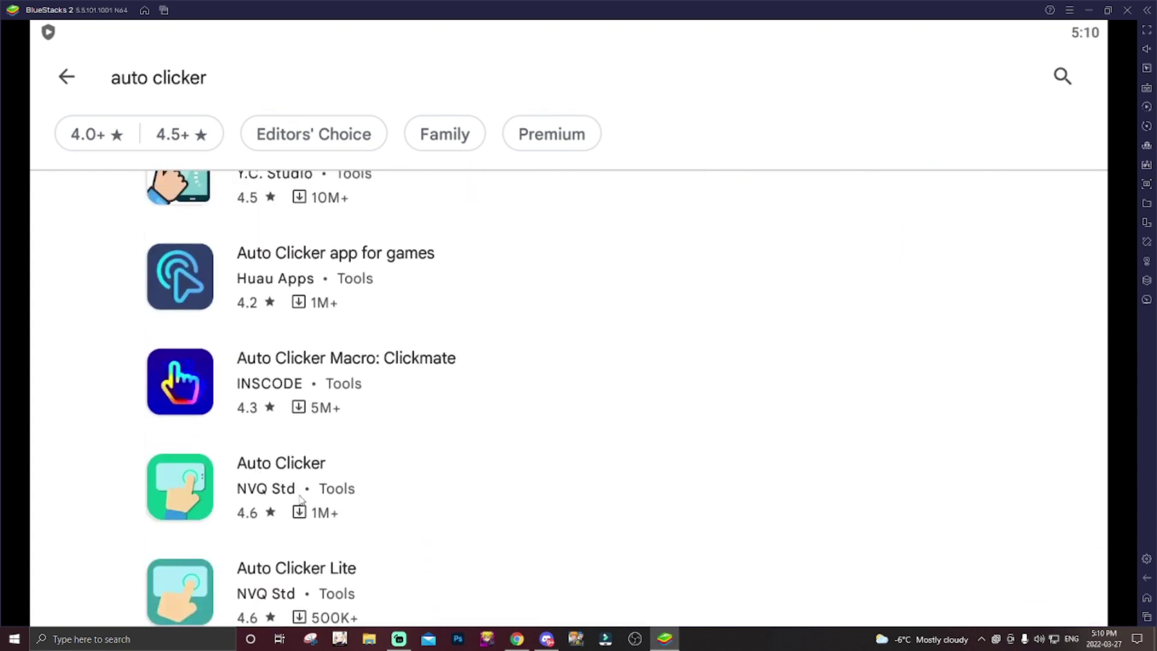
pyautogui.scroll(4, 519, 516)
pyautogui.scroll(8, 422, 452)
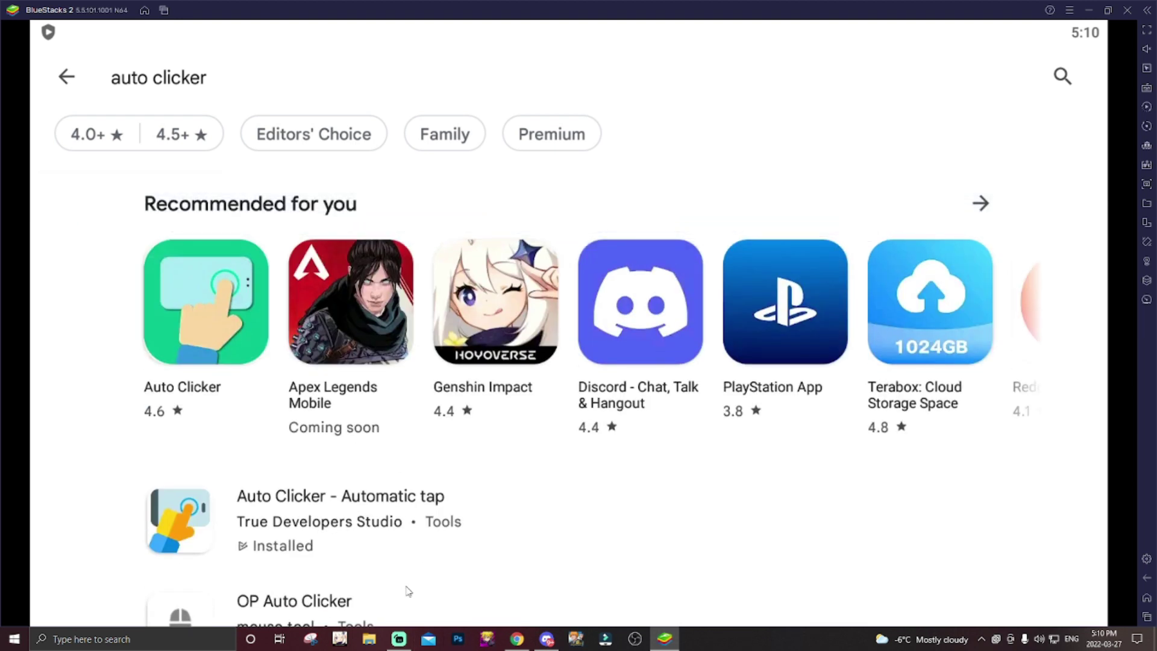
pyautogui.click(414, 597)
pyautogui.click(716, 228)
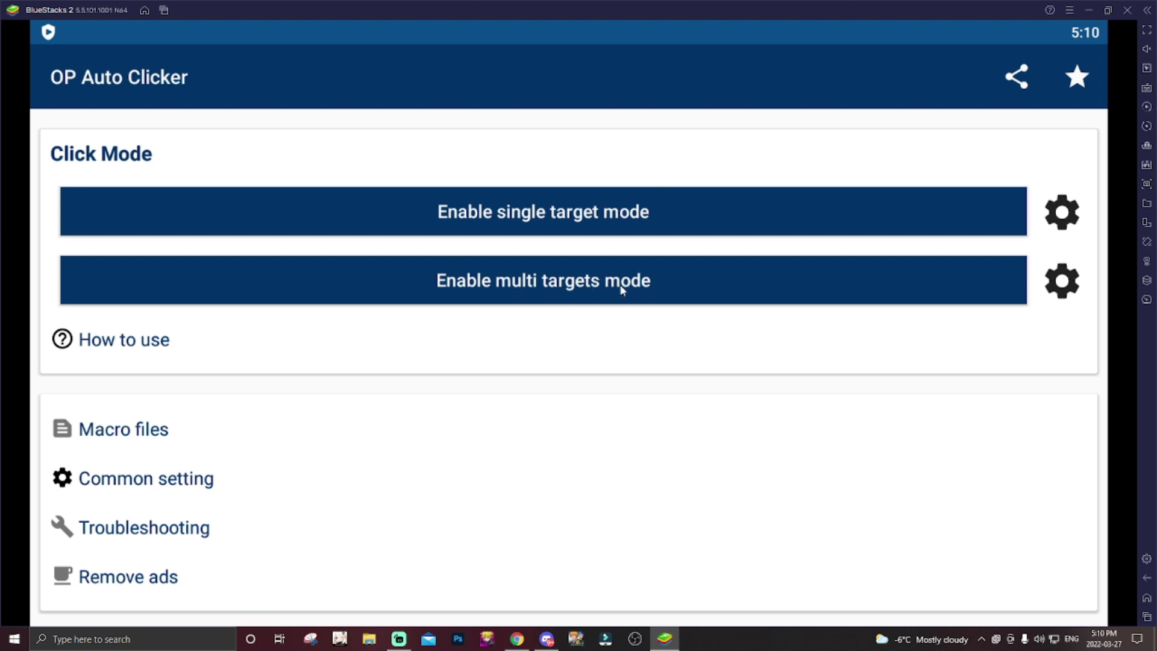
# Enable multi targets mode in OP Auto Clicker with a new macro
pyautogui.click(563, 288)
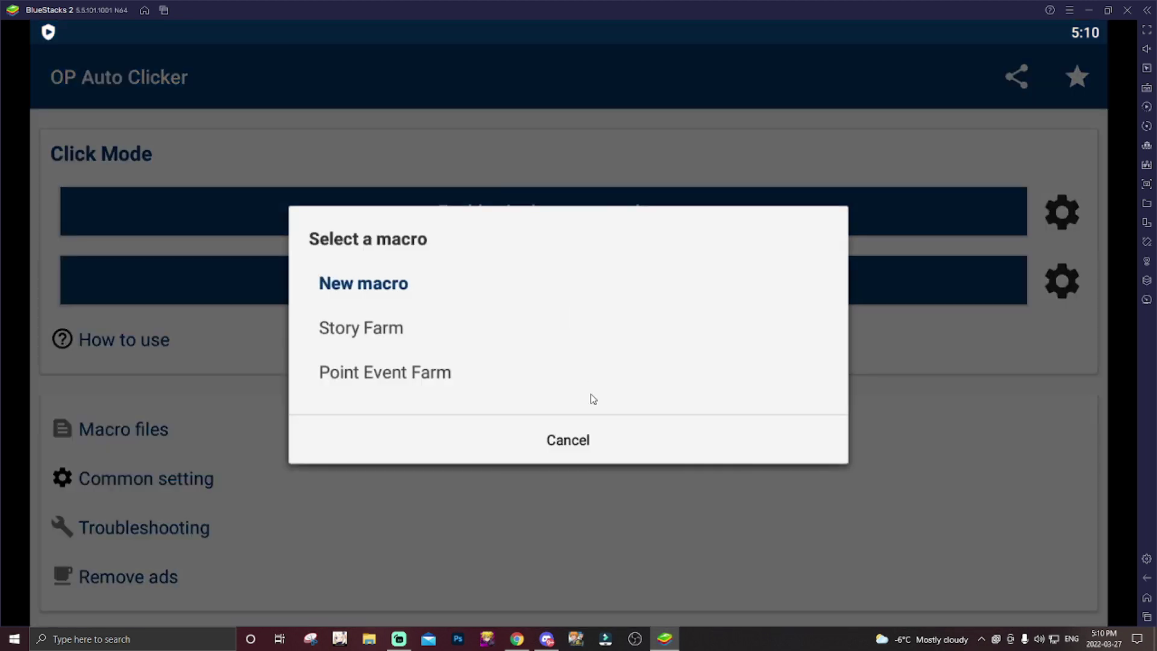
pyautogui.click(380, 291)
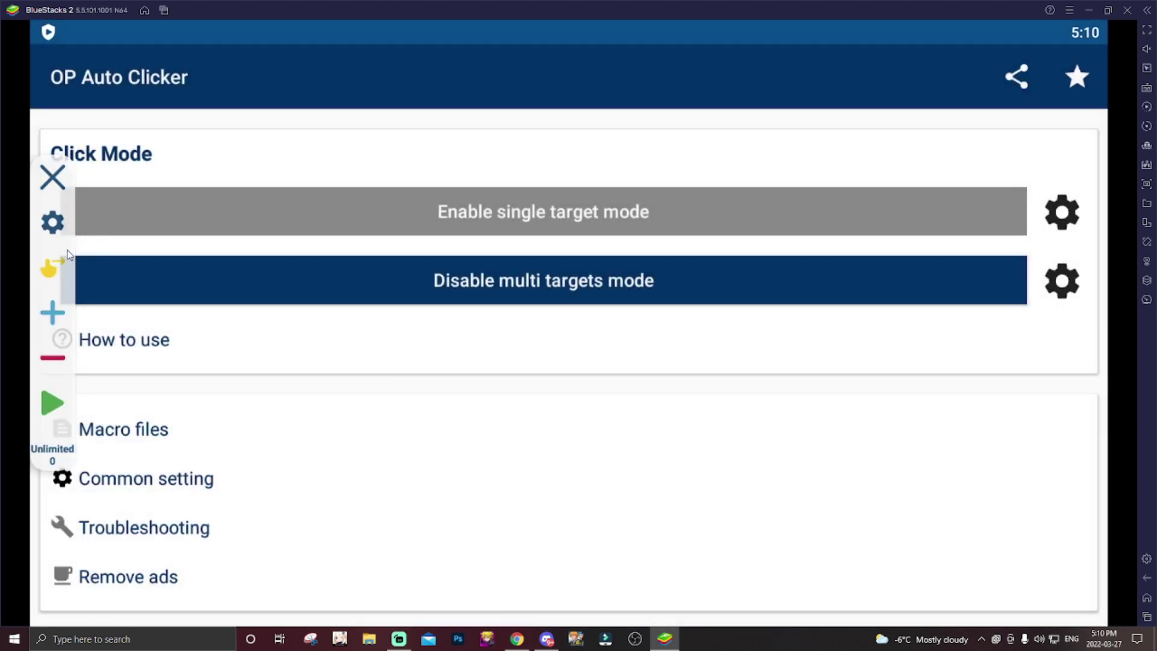
pyautogui.moveTo(52, 446); pyautogui.dragTo(2, 443)
# Return to the emulator's home screen, launch Bleach and skip through its opening notices to the title screen
pyautogui.click(1147, 599)
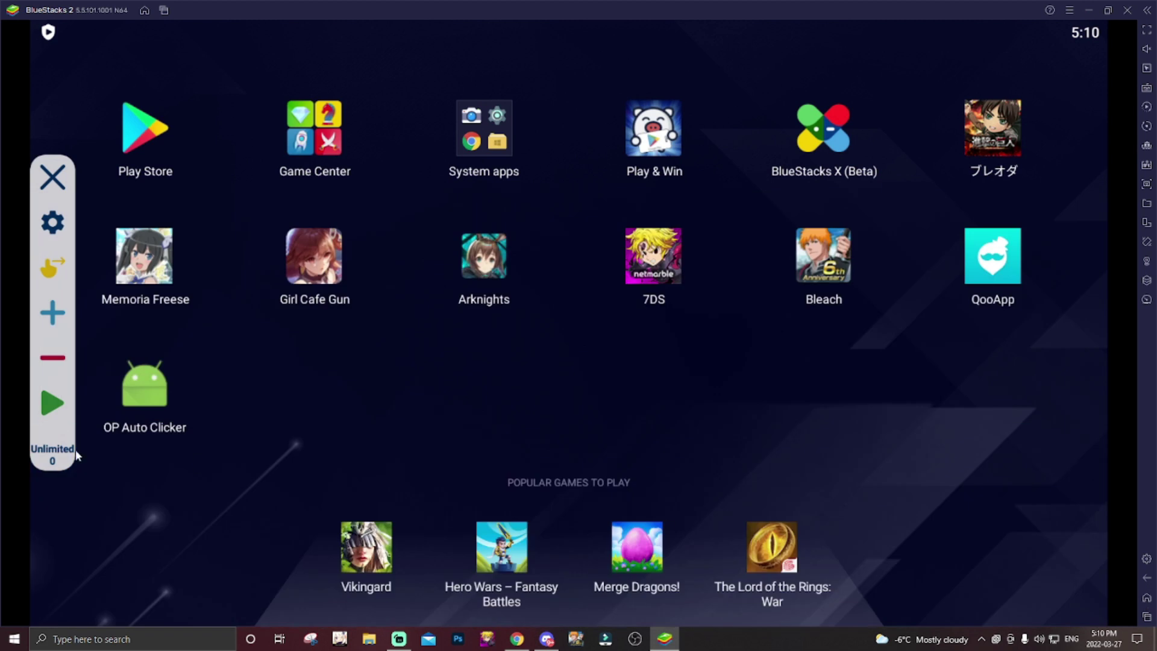
pyautogui.click(814, 272)
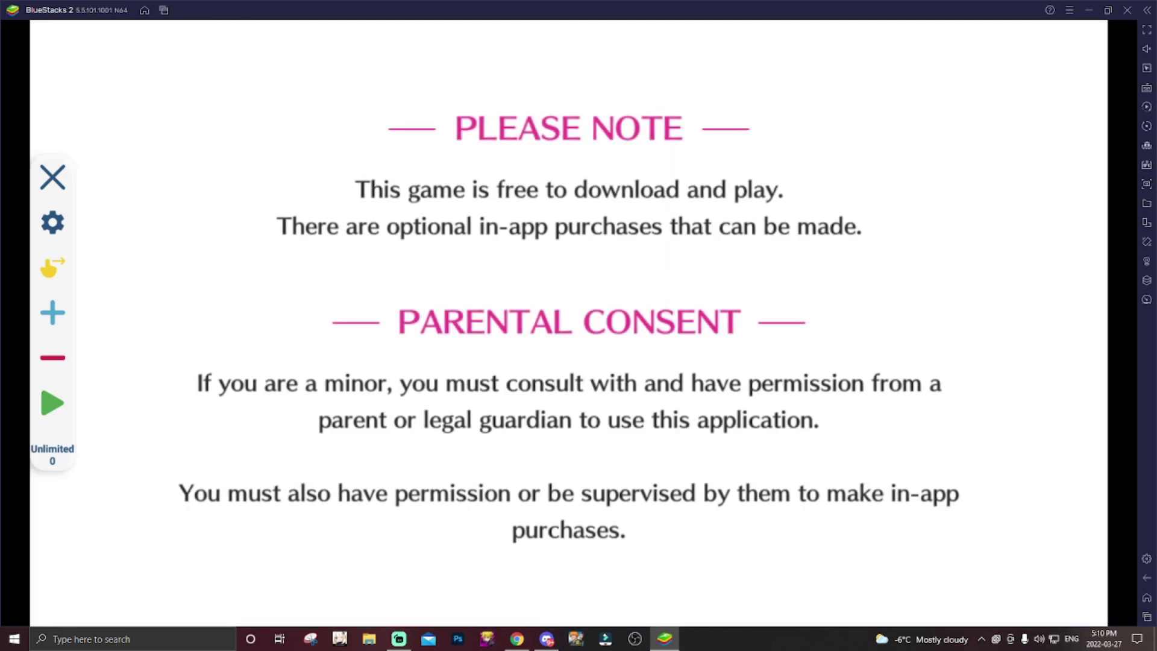
pyautogui.click(959, 390)
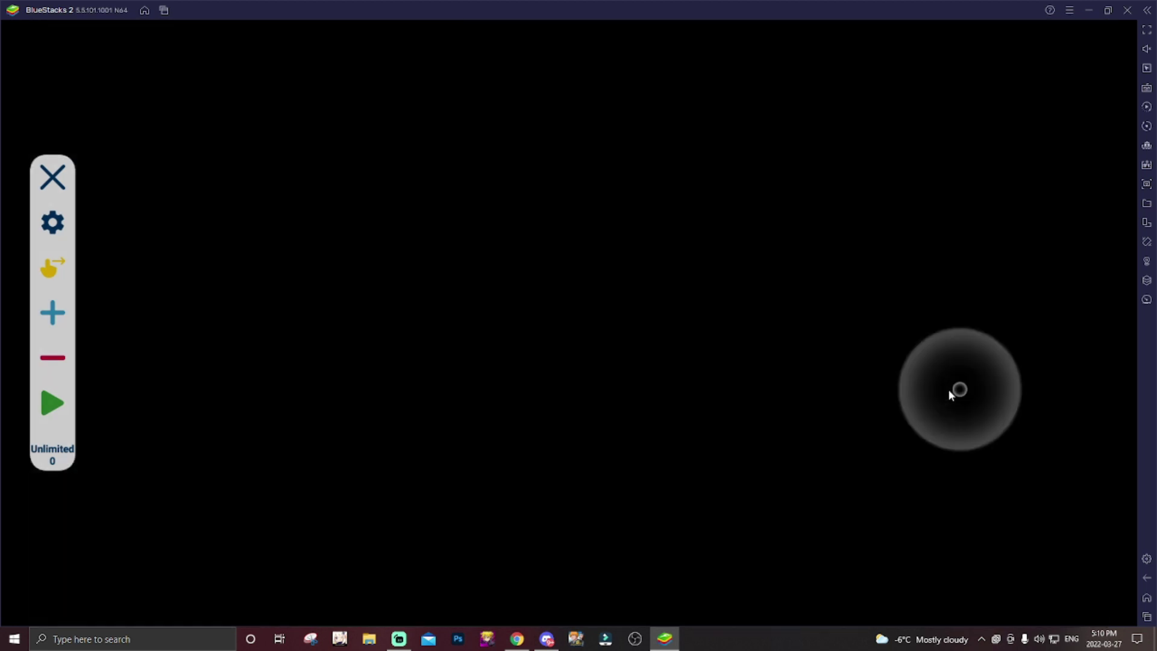
pyautogui.click(716, 440)
pyautogui.click(642, 396)
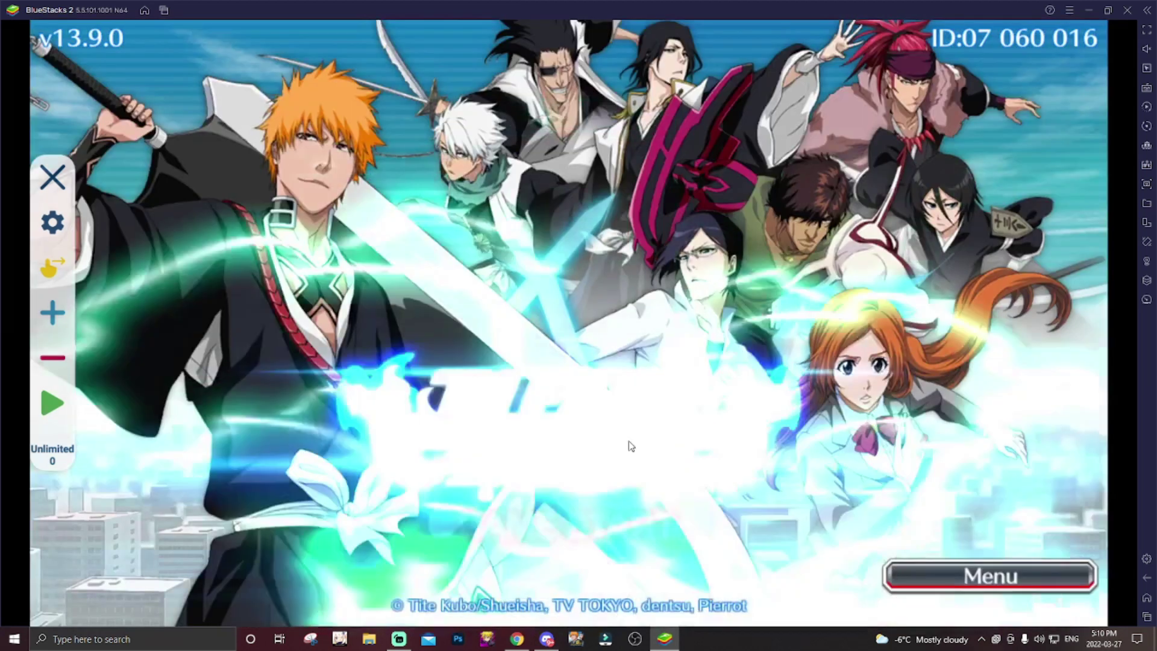